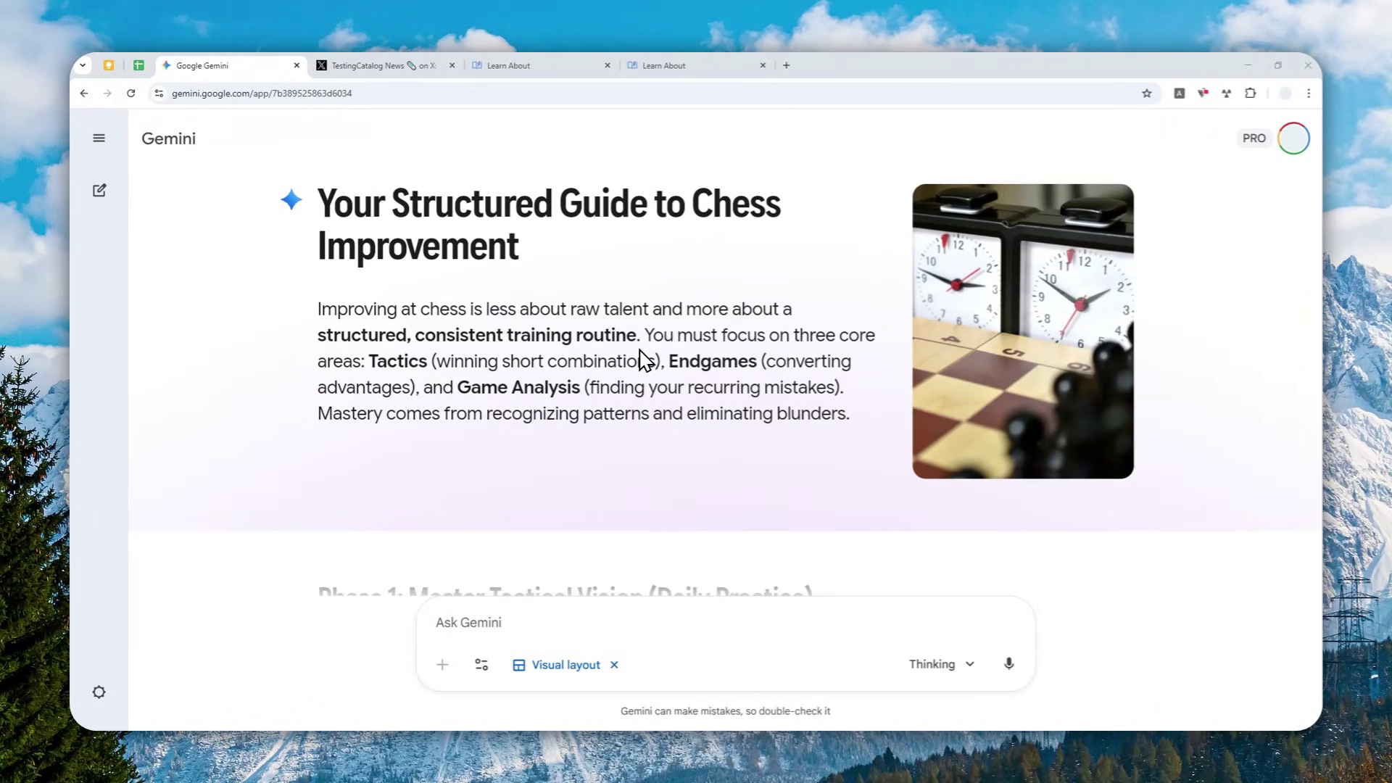
# Step: Read down the Gemini chess improvement guide, then switch to the TestingCatalog Visual Layout post
pyautogui.scroll(-3, 637, 337)
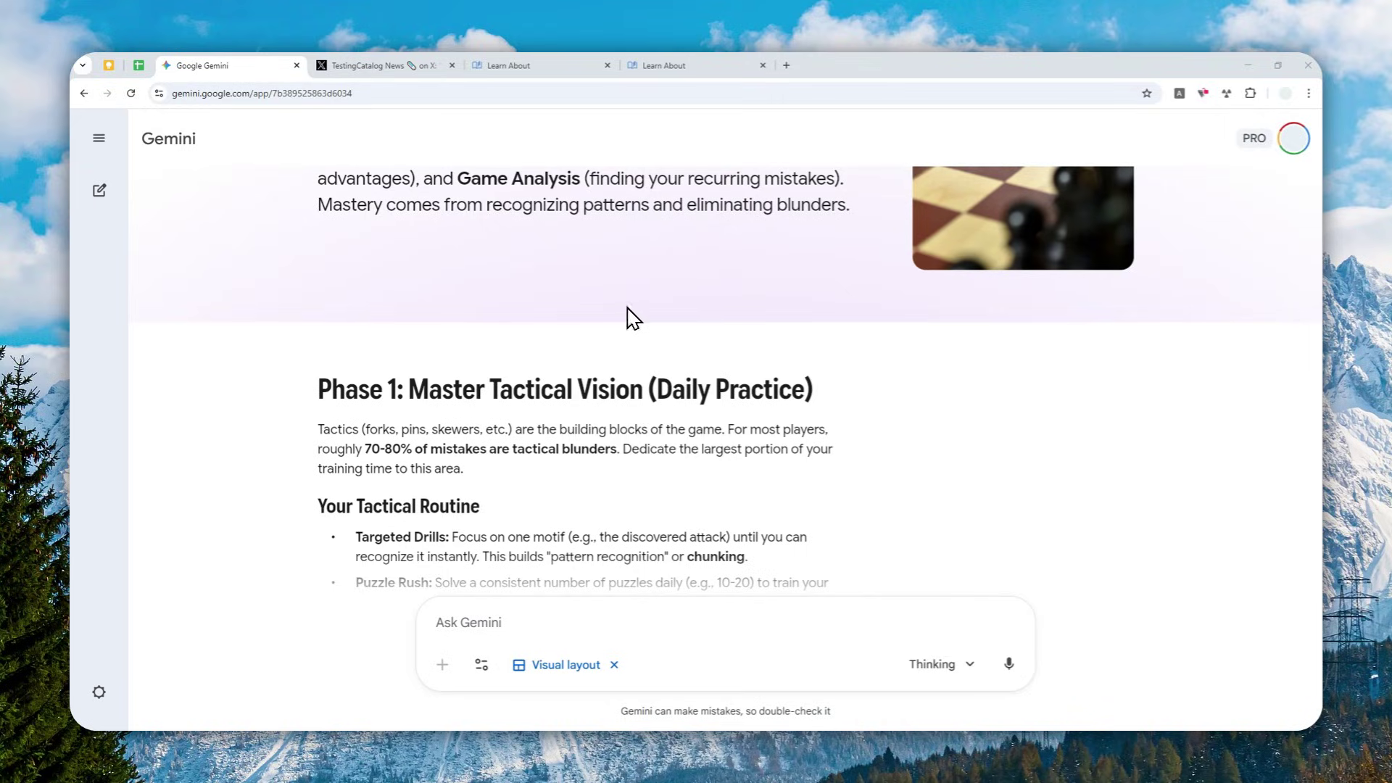
pyautogui.scroll(-2, 628, 316)
pyautogui.scroll(-4, 622, 308)
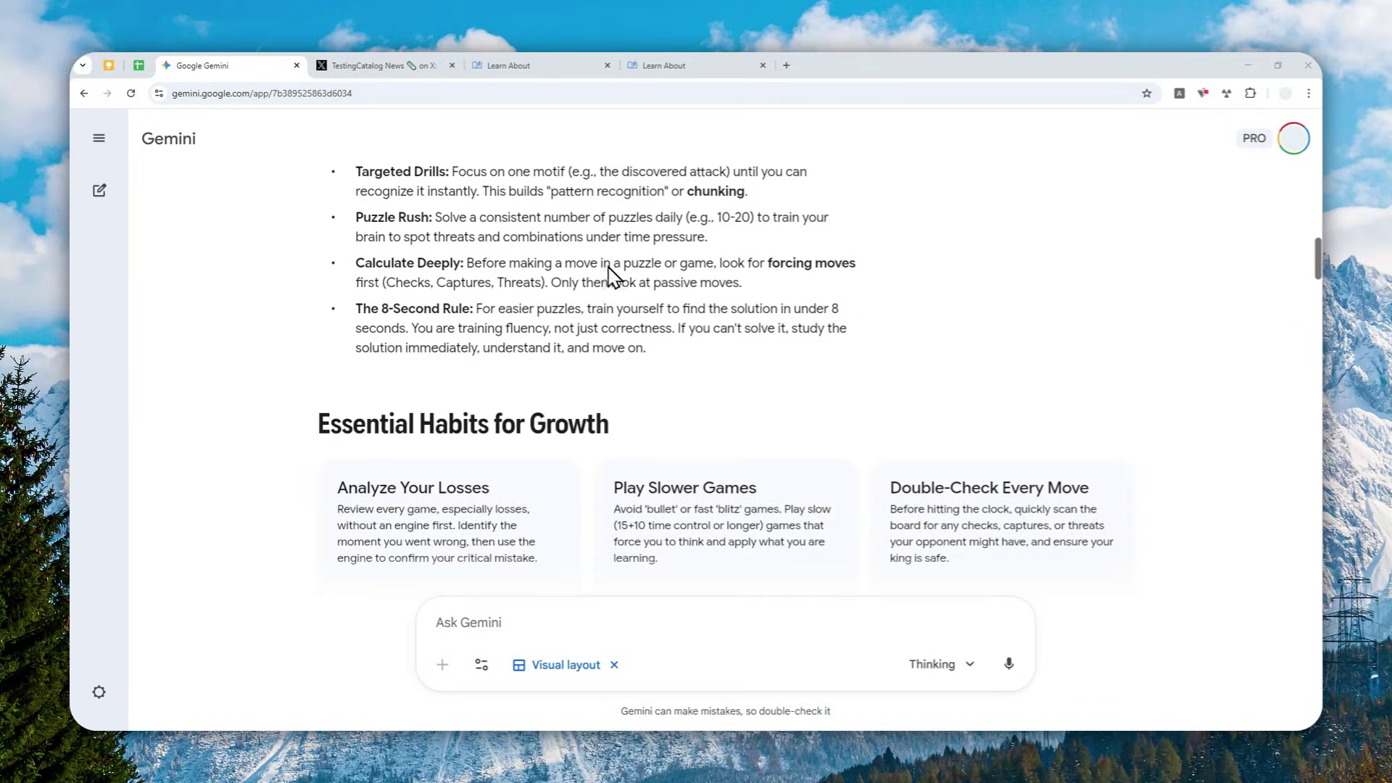
pyautogui.scroll(-3, 609, 270)
pyautogui.click(392, 65)
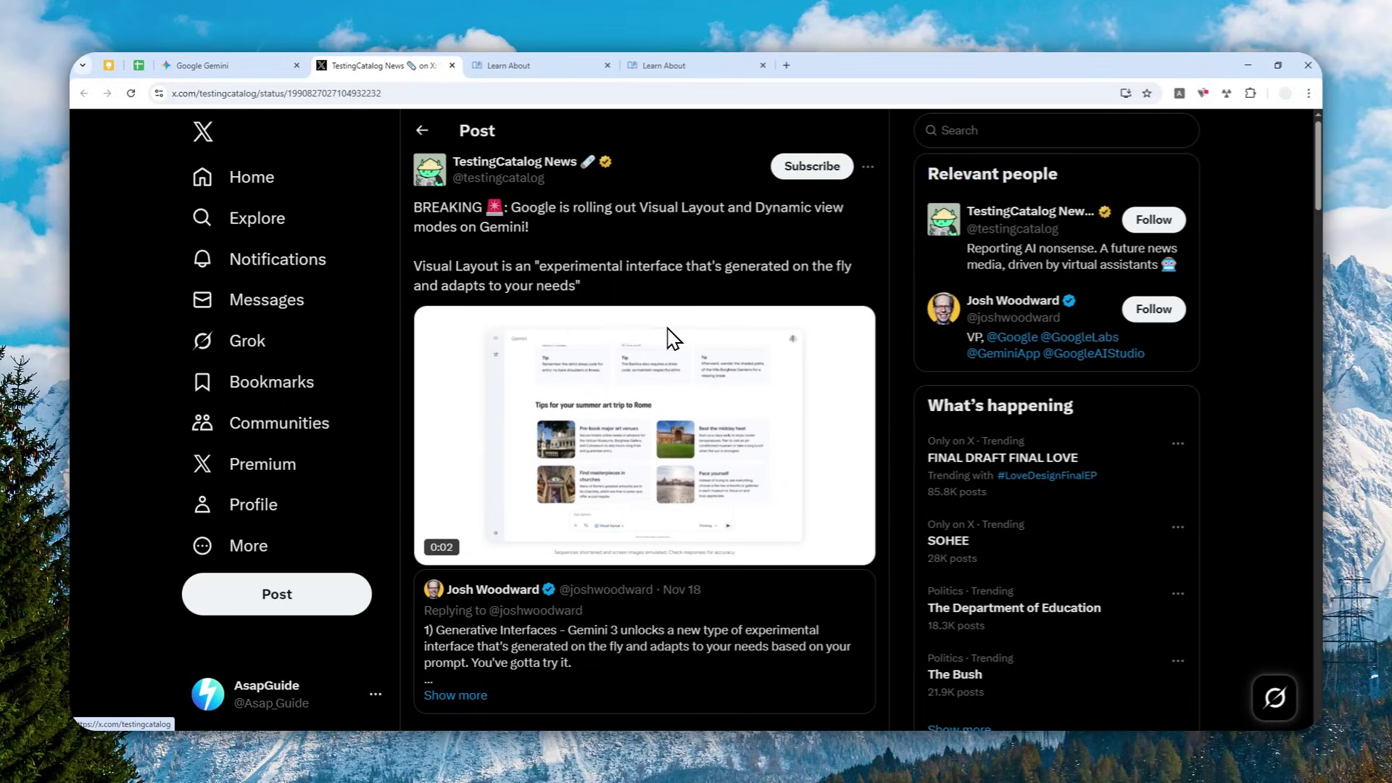
# Step: Go back from the X post to the Google Gemini chess guide tab
pyautogui.moveTo(671, 338)
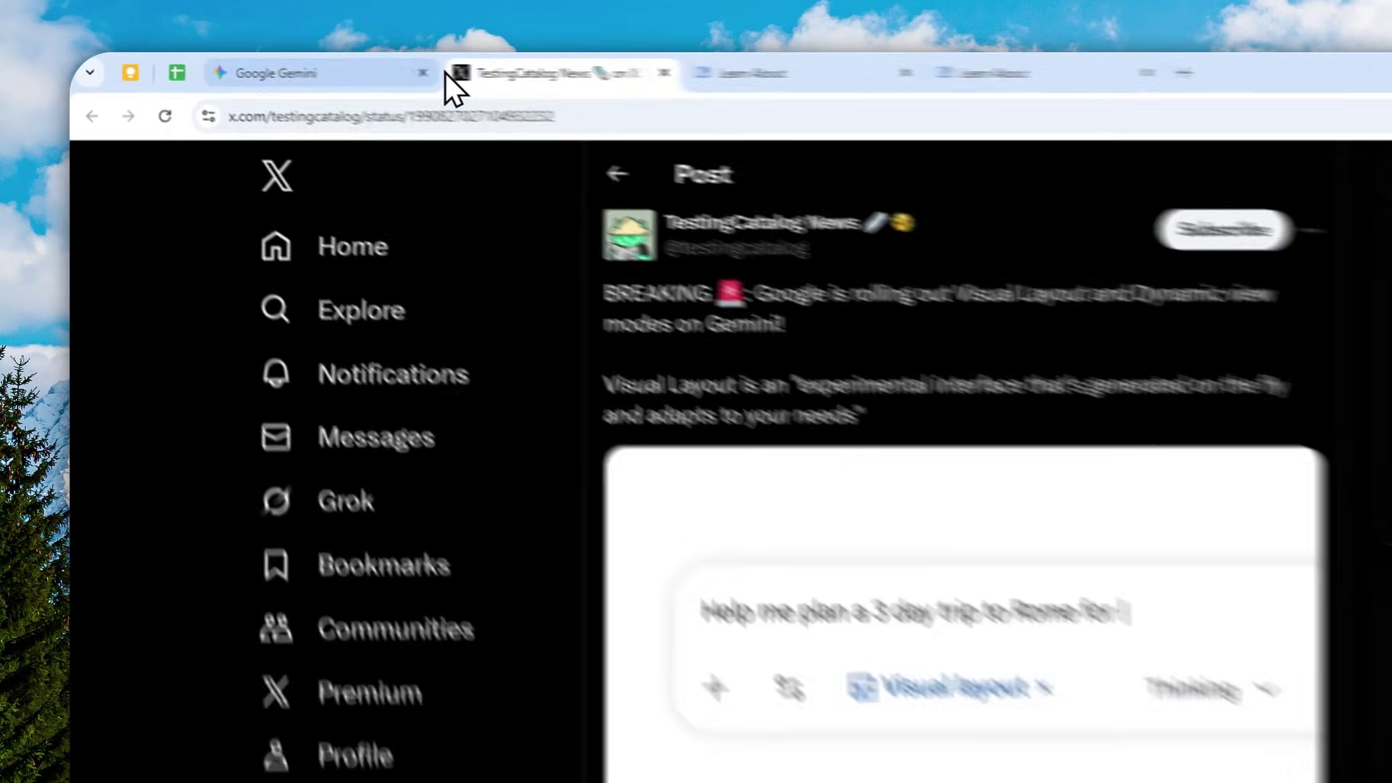
pyautogui.click(348, 73)
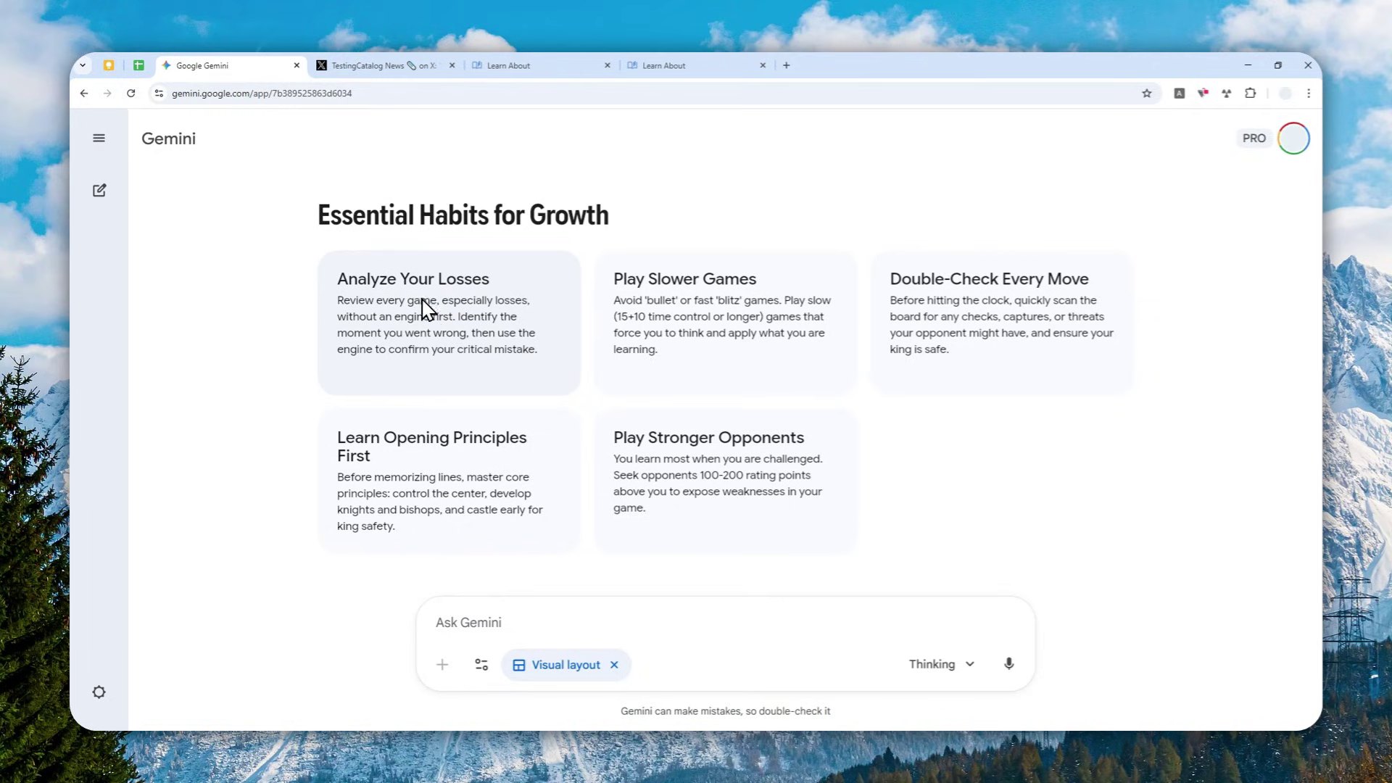
# Step: Scroll past the Essential Habits for Growth cards and switch to the Learn About start page
pyautogui.scroll(-2, 376, 329)
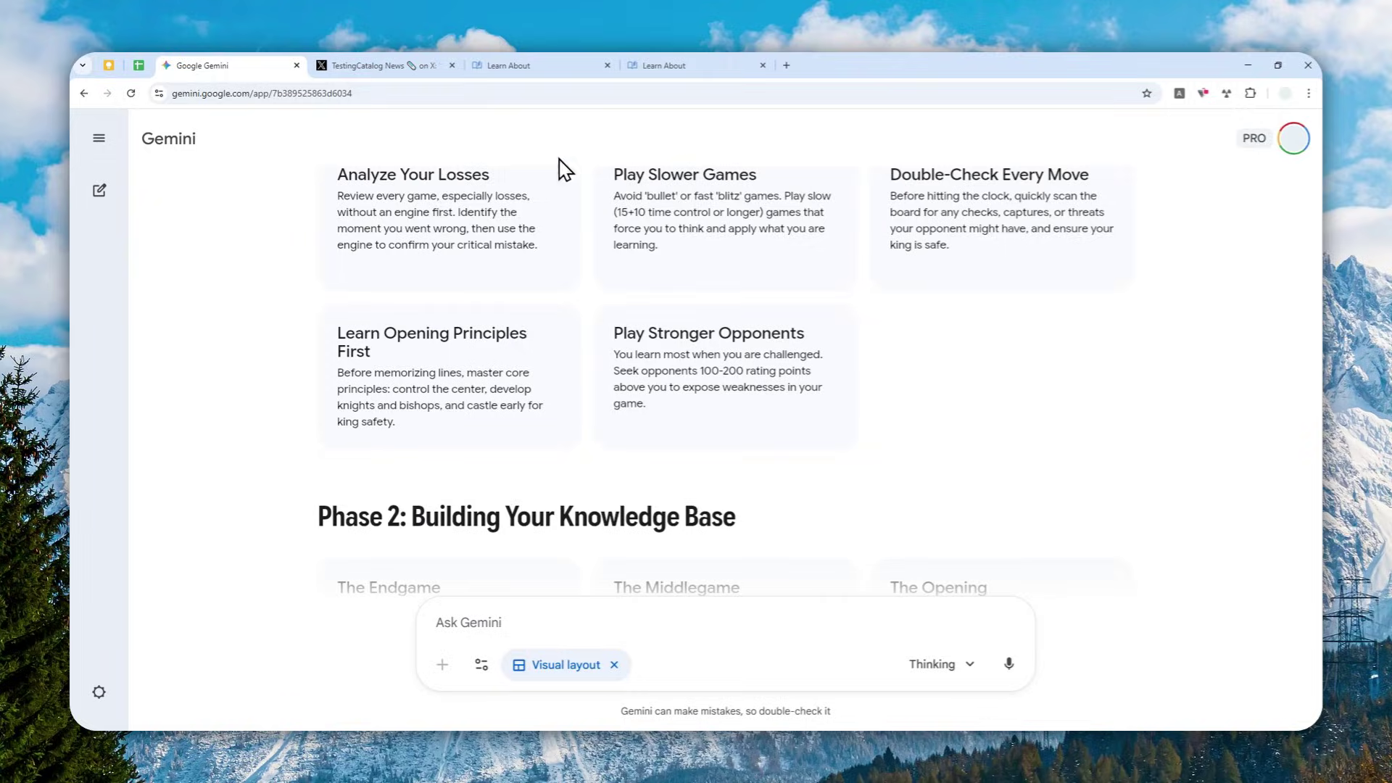
pyautogui.click(542, 66)
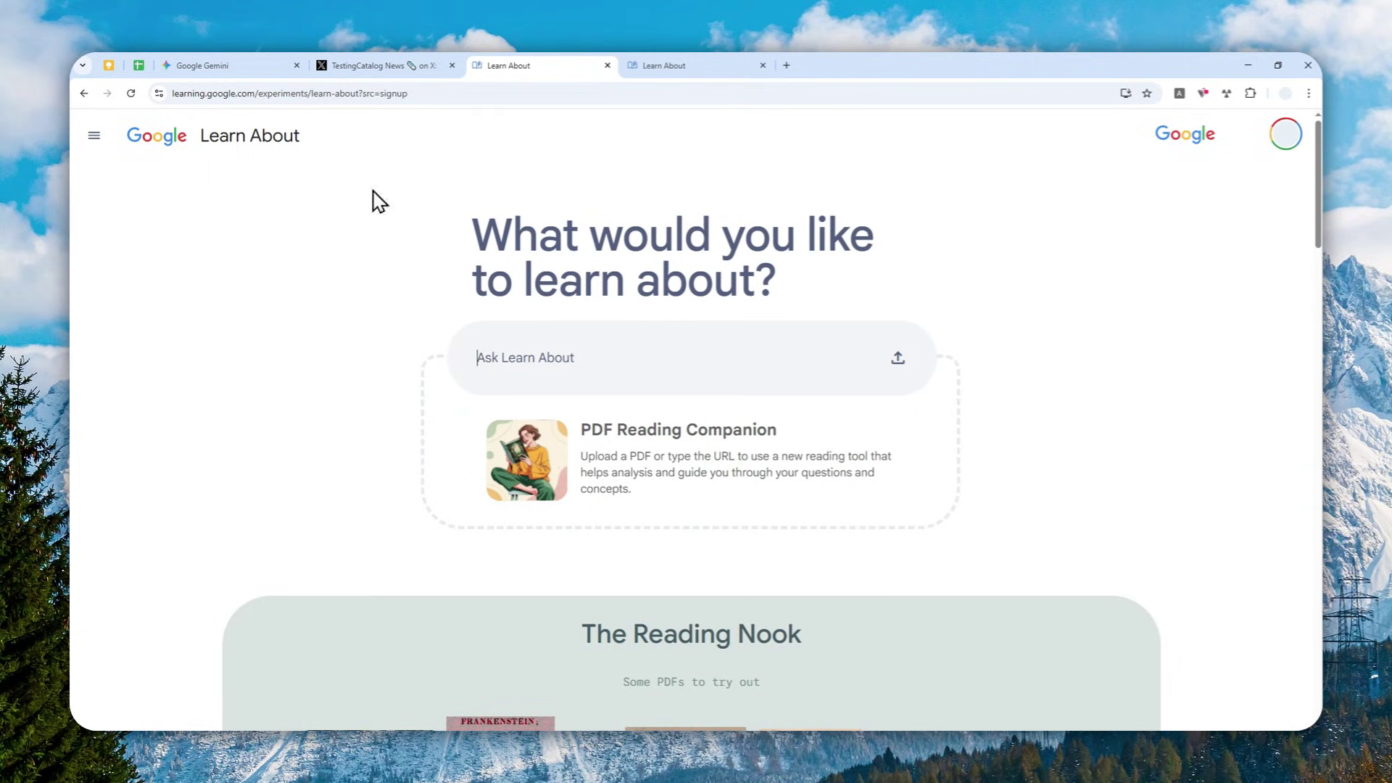
# Step: Show the Learn About conversation on space exploration and interstellar travel
pyautogui.click(707, 65)
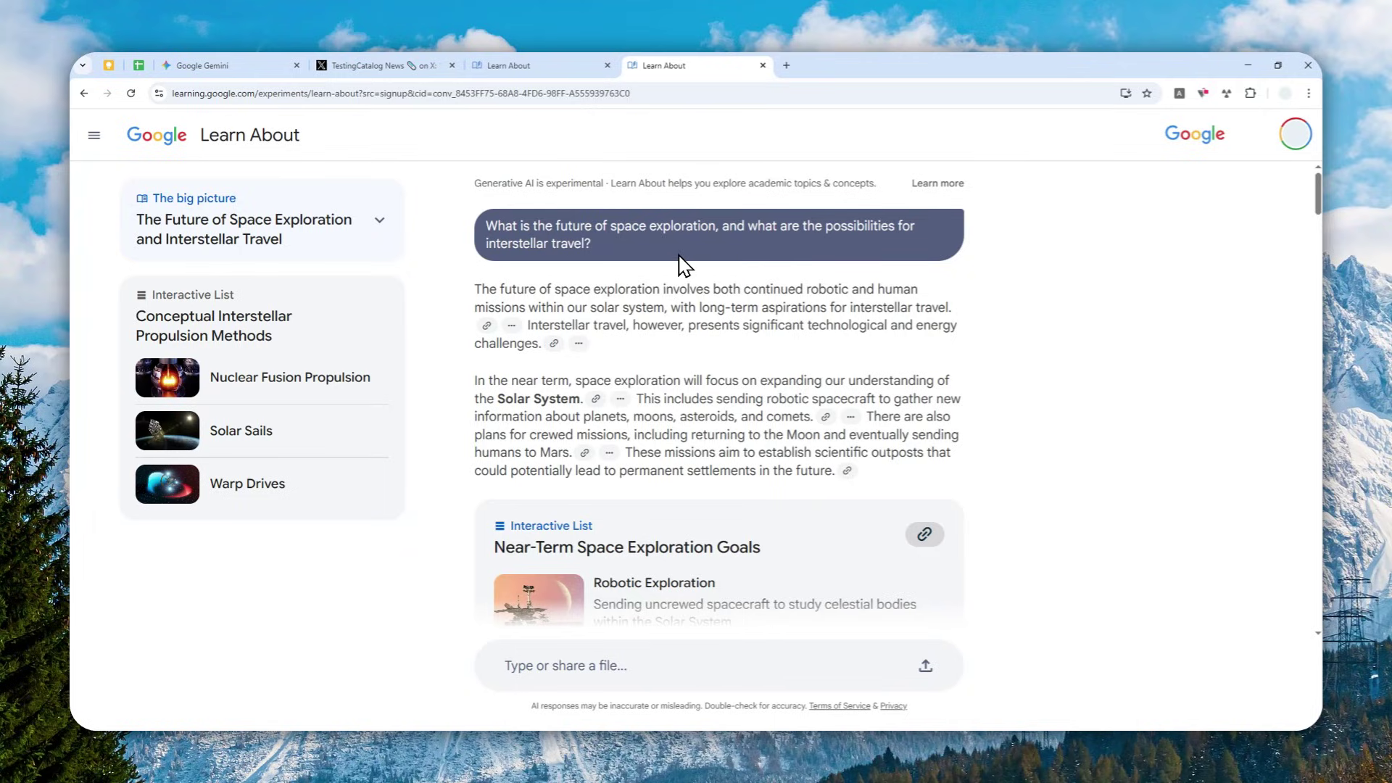
# Step: Read down the space exploration answer, hide the Stop & think answer, and continue to Why it matters
pyautogui.scroll(-3, 721, 279)
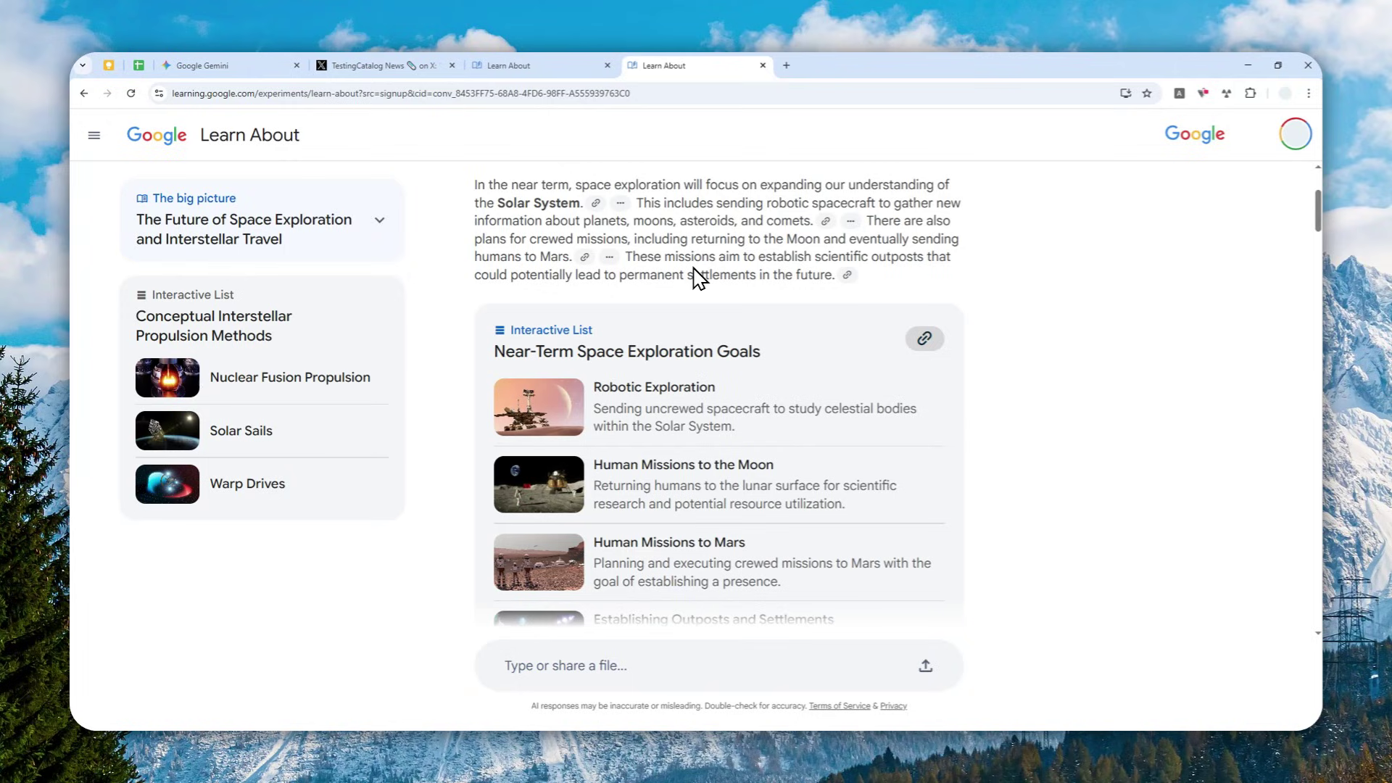
pyautogui.scroll(-3, 697, 277)
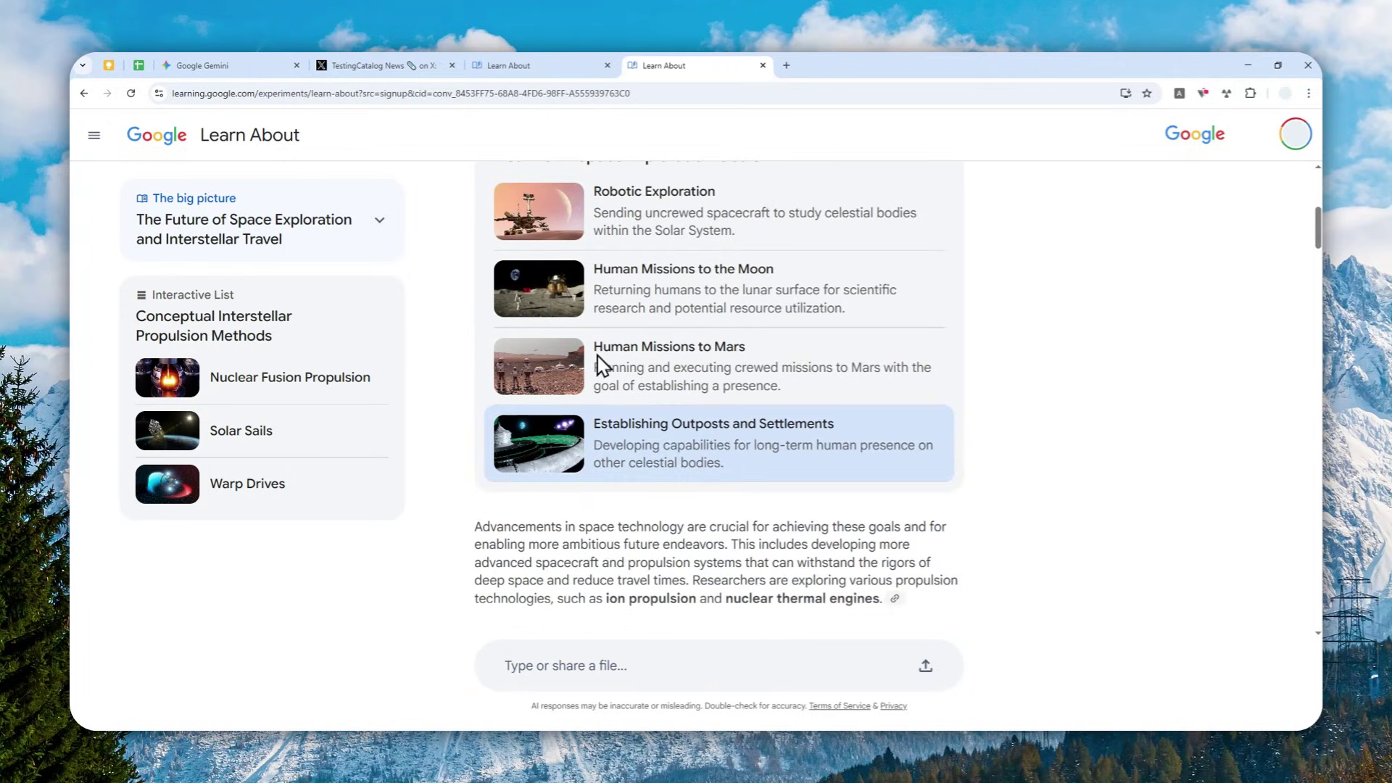
pyautogui.scroll(-10, 630, 355)
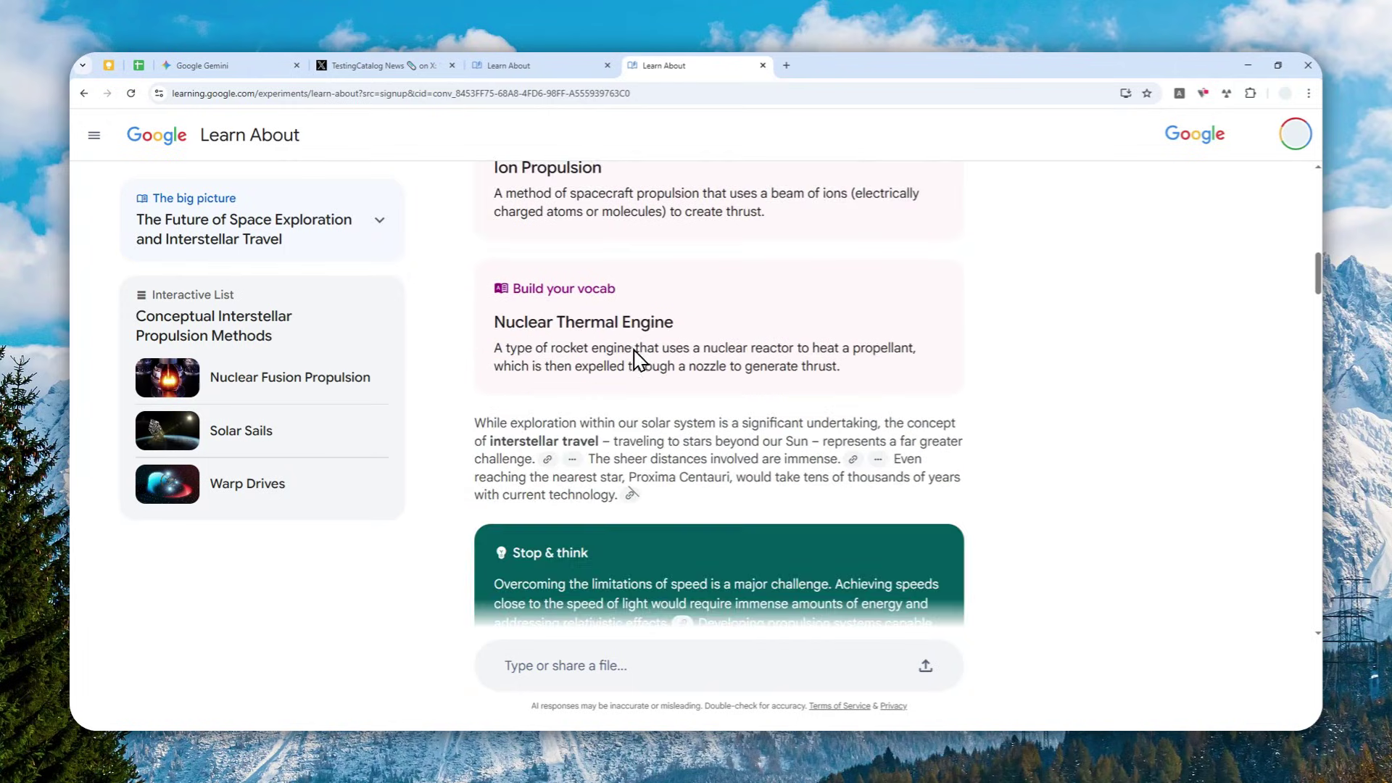
pyautogui.scroll(-2, 631, 342)
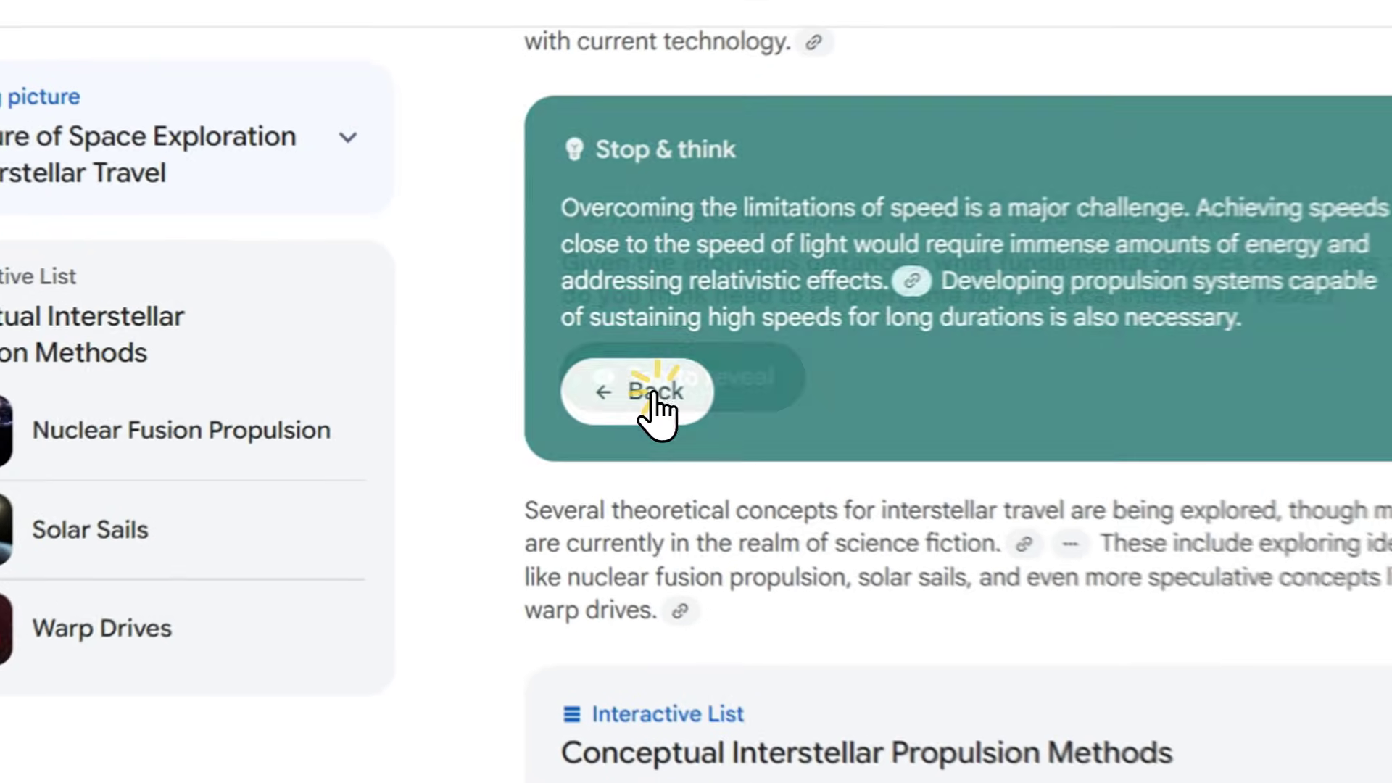
pyautogui.click(540, 359)
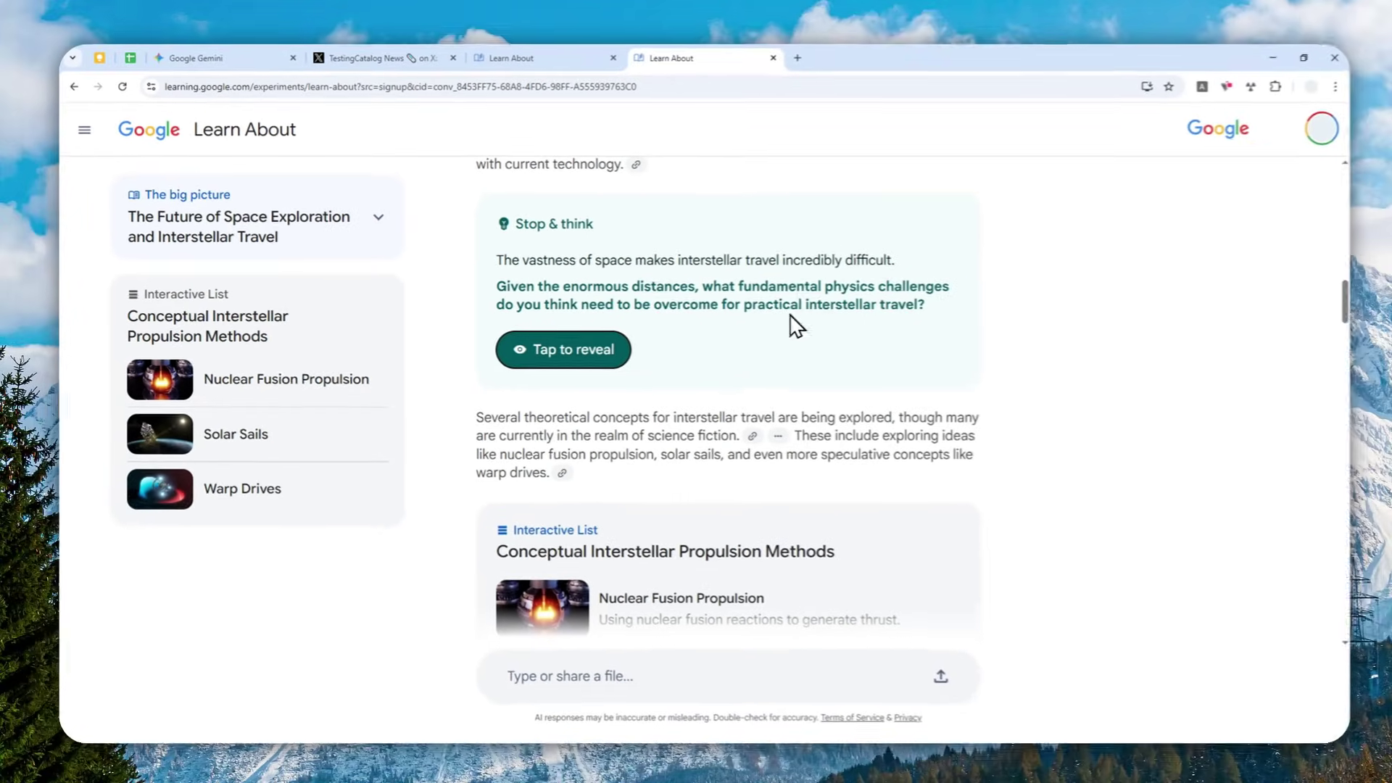
pyautogui.scroll(-7, 653, 348)
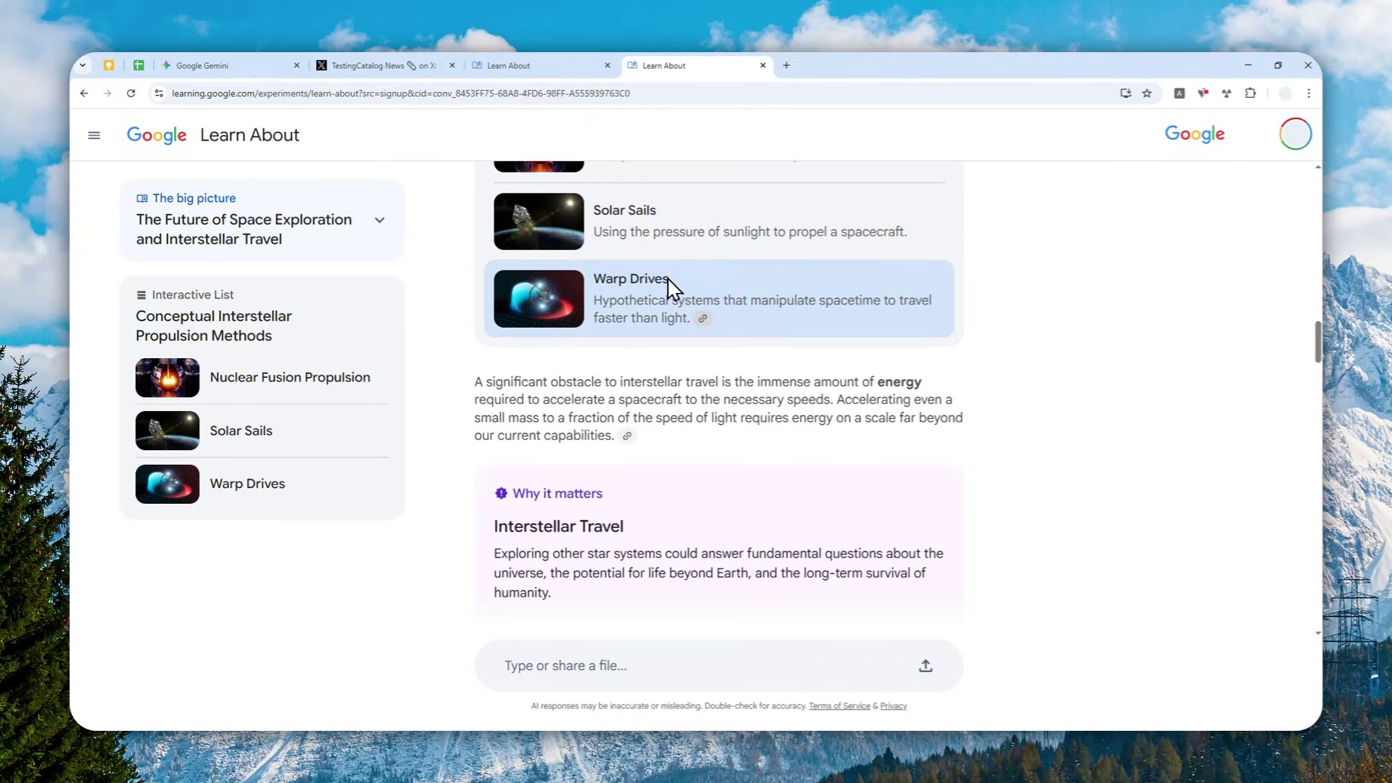
pyautogui.scroll(-1, 605, 369)
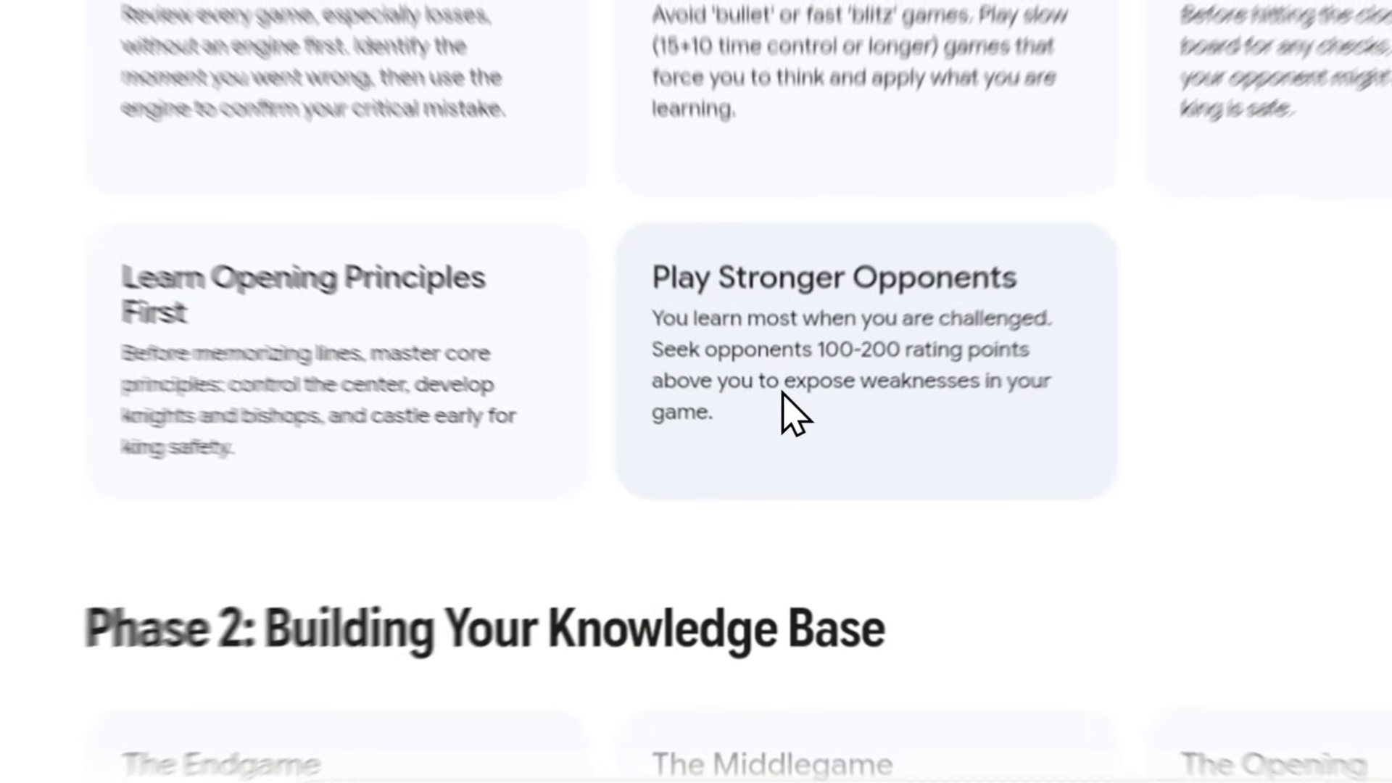
# Step: Scroll past Phase 2 and the skill-rating sliders to the Ultra-Efficient Chess Study Plan (Max 2 Hours/Week)
pyautogui.scroll(-3, 786, 406)
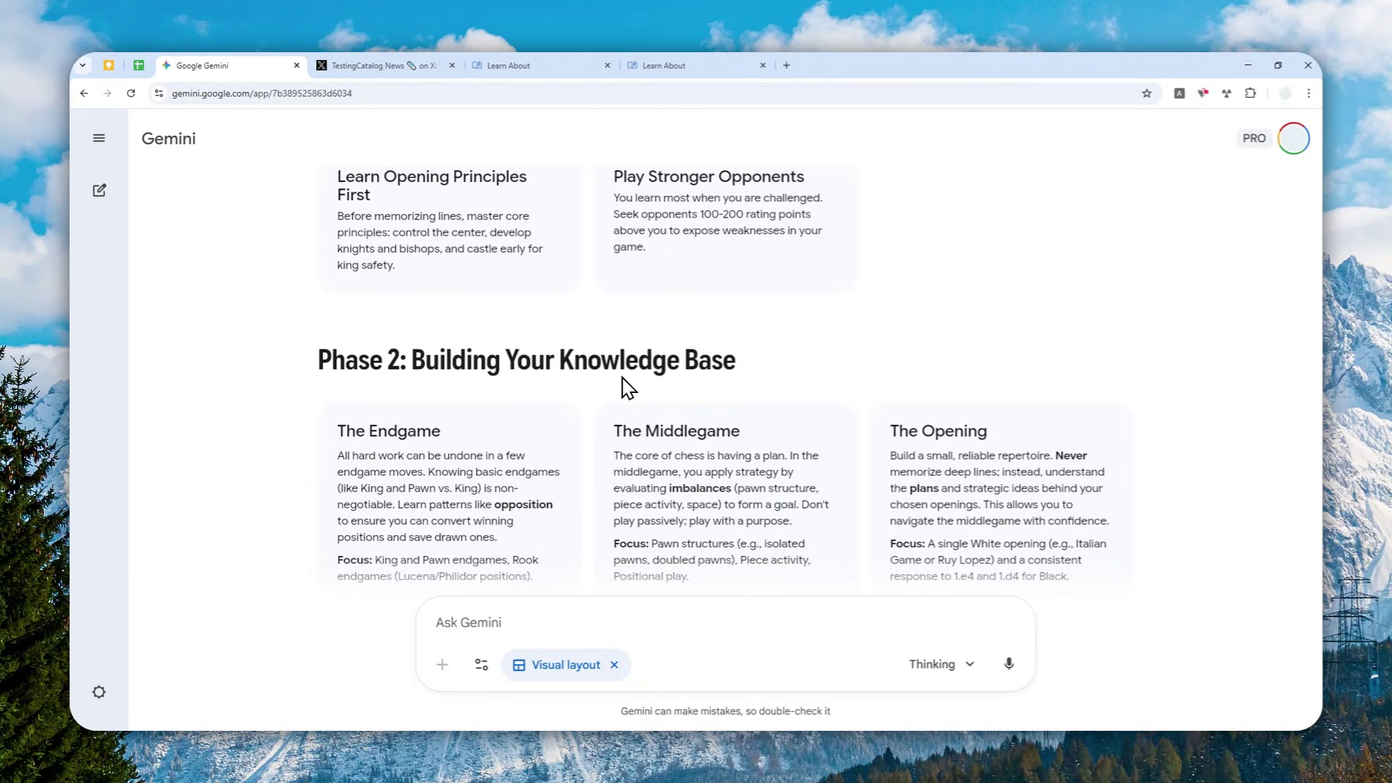
pyautogui.scroll(-6, 624, 370)
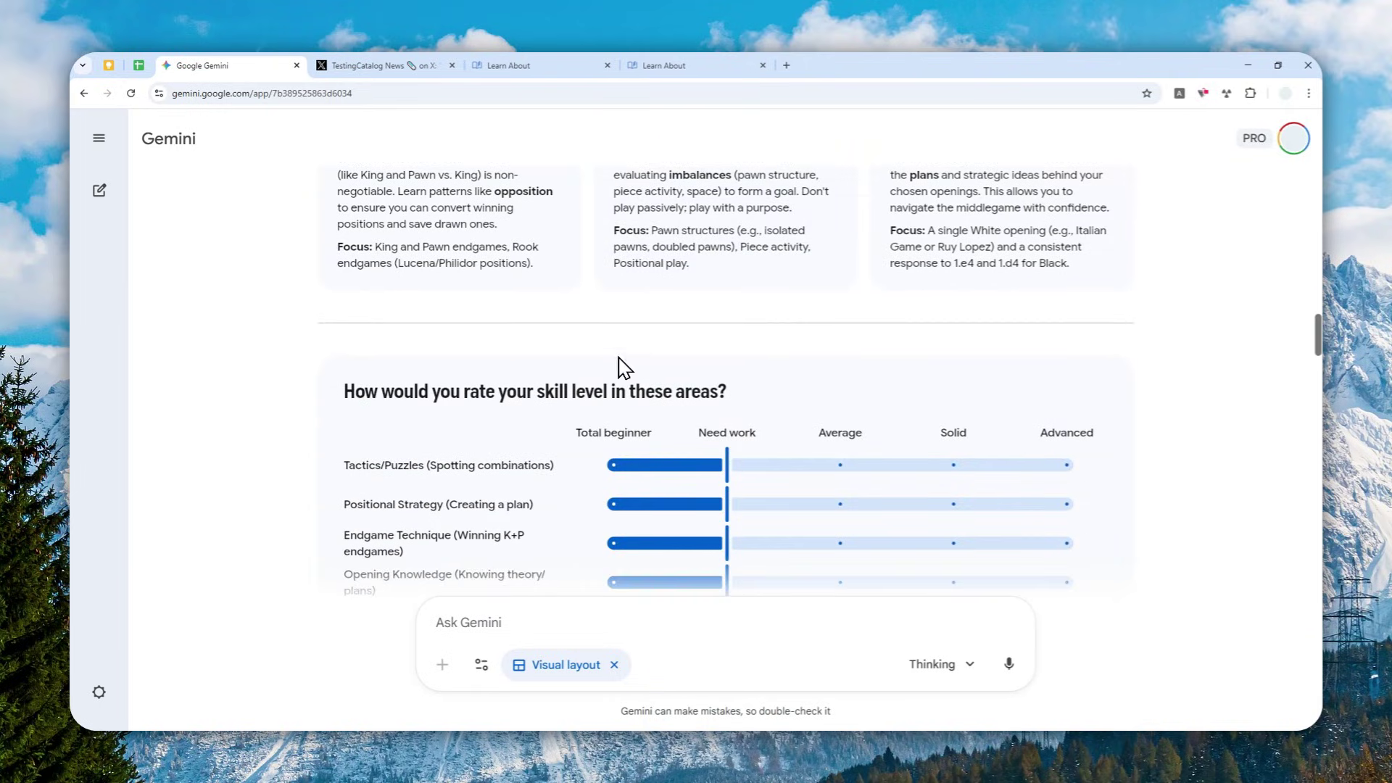
pyautogui.scroll(2, 813, 342)
pyautogui.scroll(2, 813, 343)
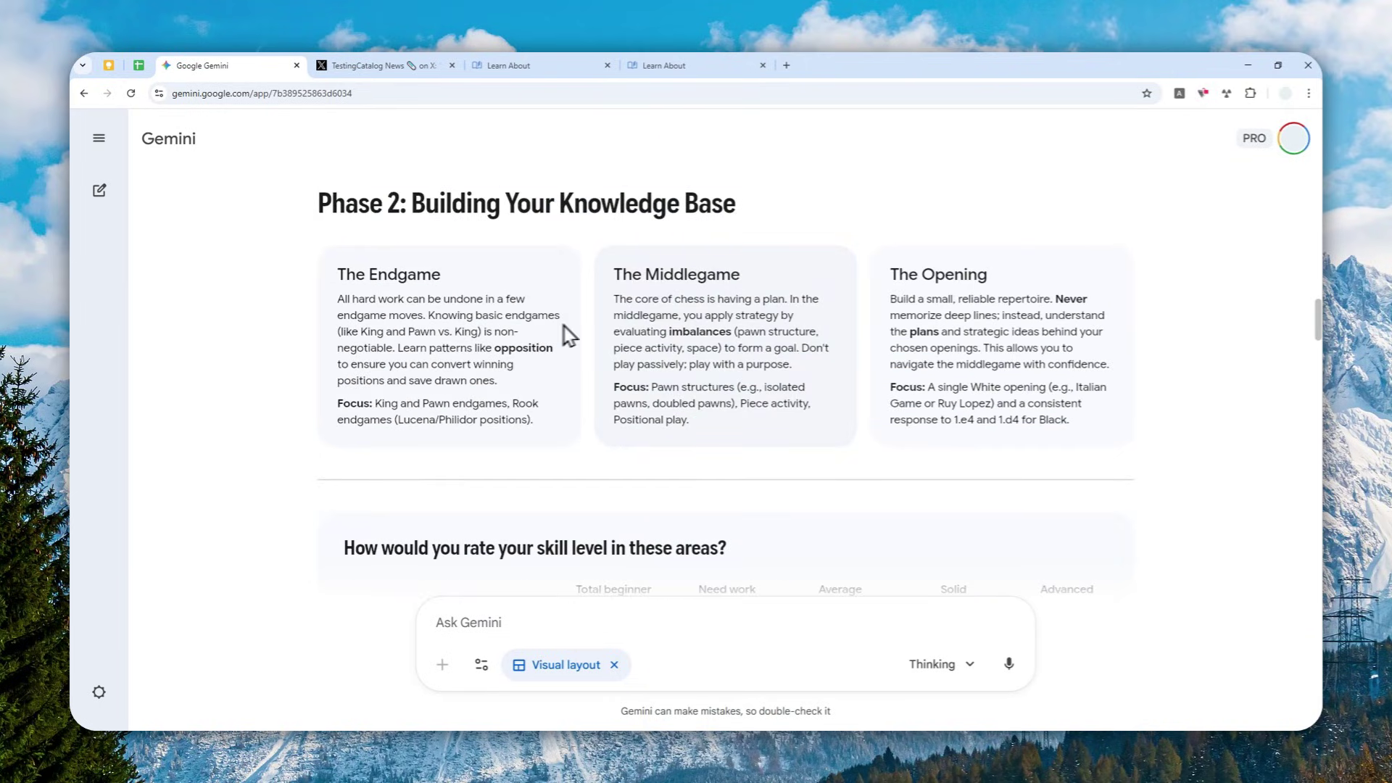
pyautogui.scroll(-5, 537, 395)
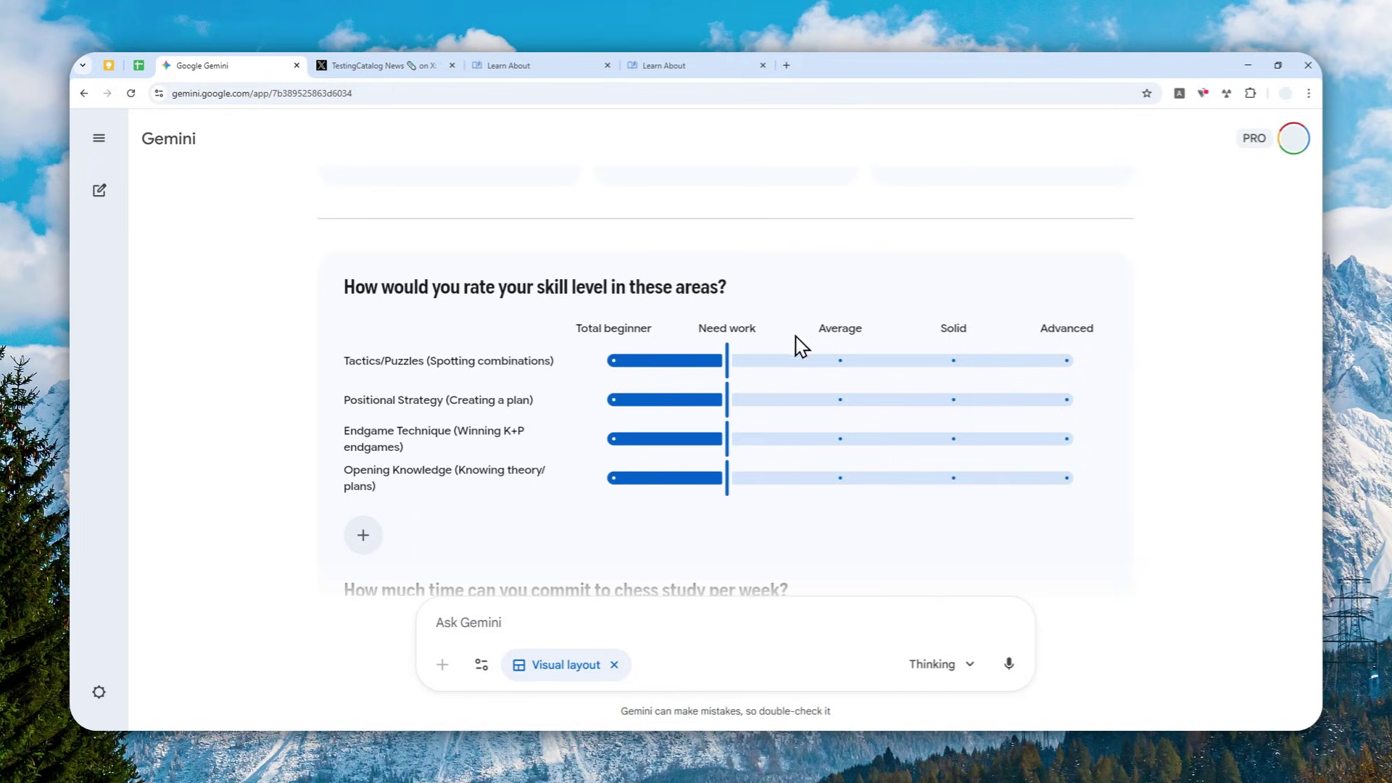
pyautogui.scroll(-3, 768, 363)
pyautogui.scroll(-11, 728, 377)
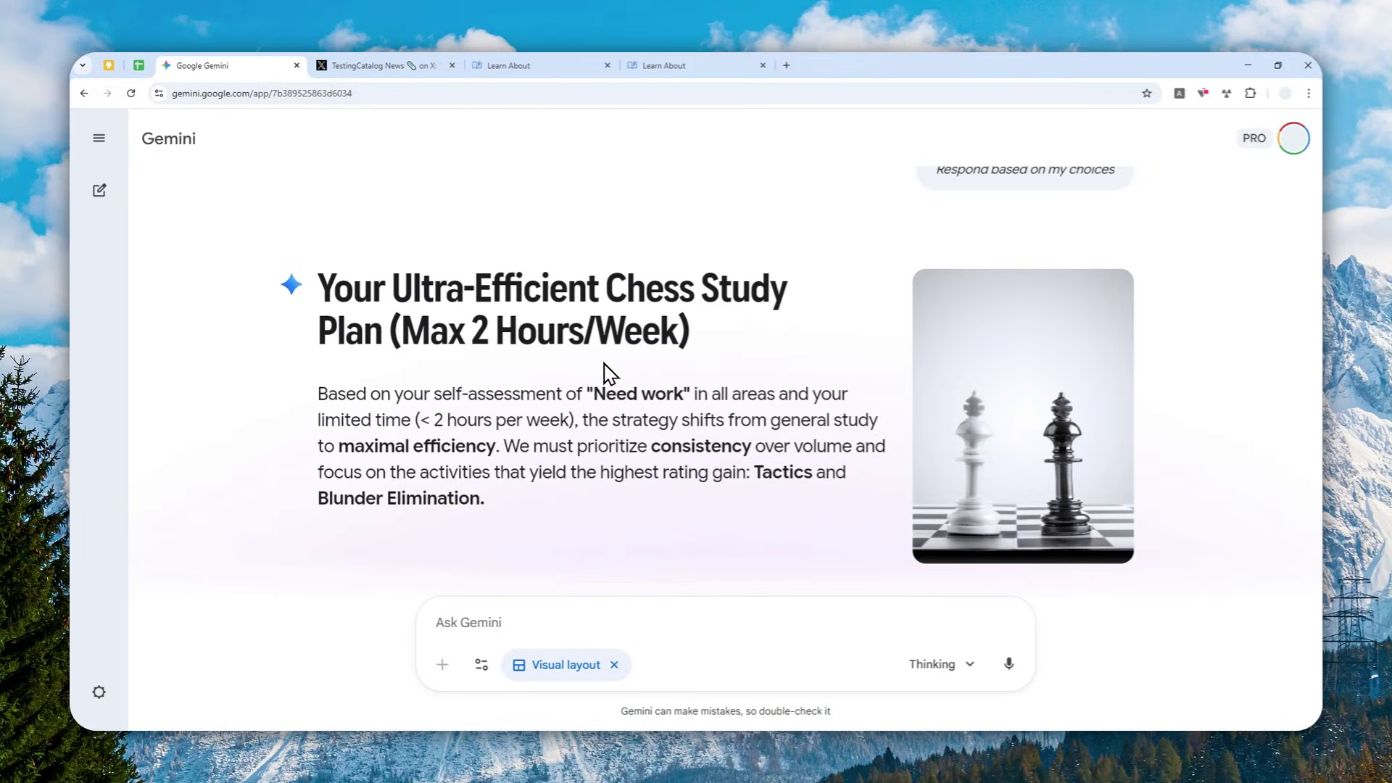
# Step: Read the weekly 5-day plan, blunder checklist and resources down to Sources
pyautogui.scroll(-2, 611, 370)
pyautogui.scroll(-5, 611, 345)
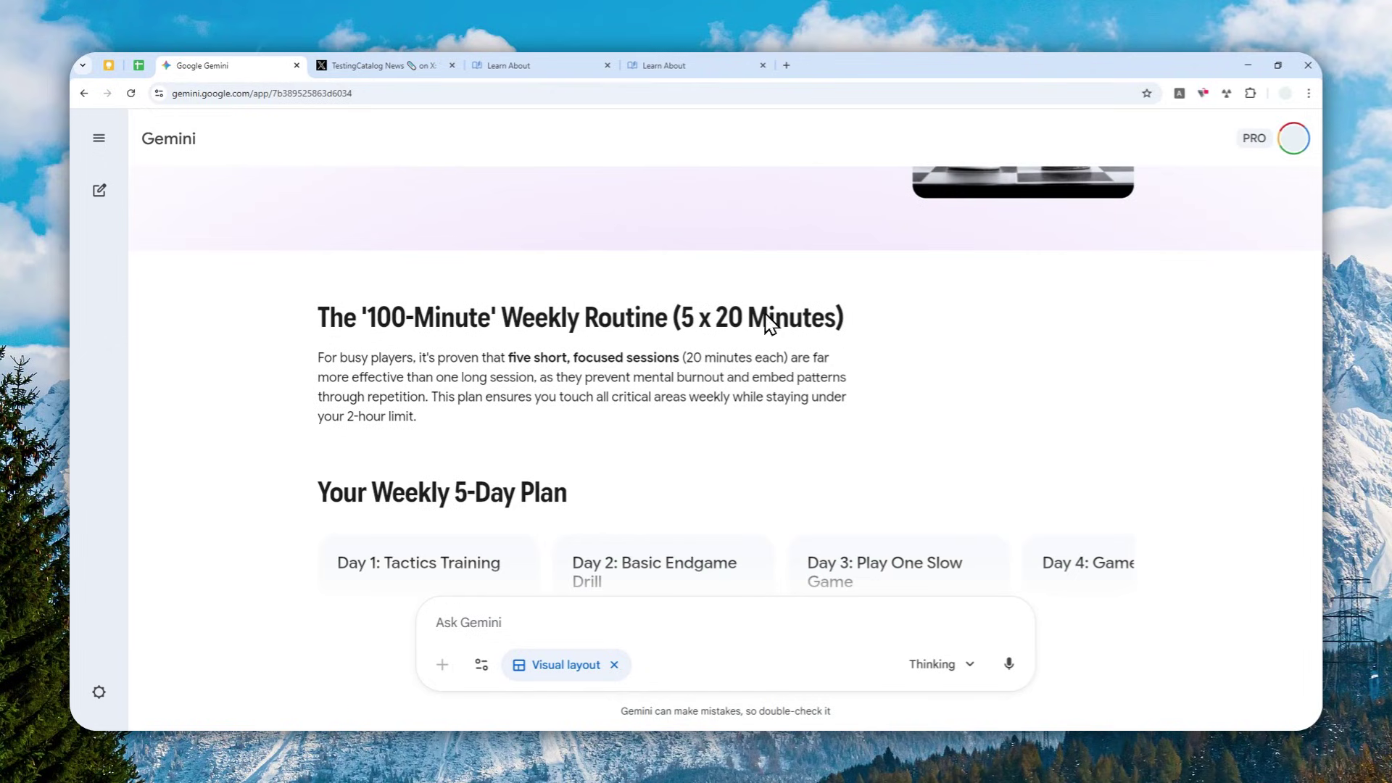
pyautogui.scroll(-4, 732, 333)
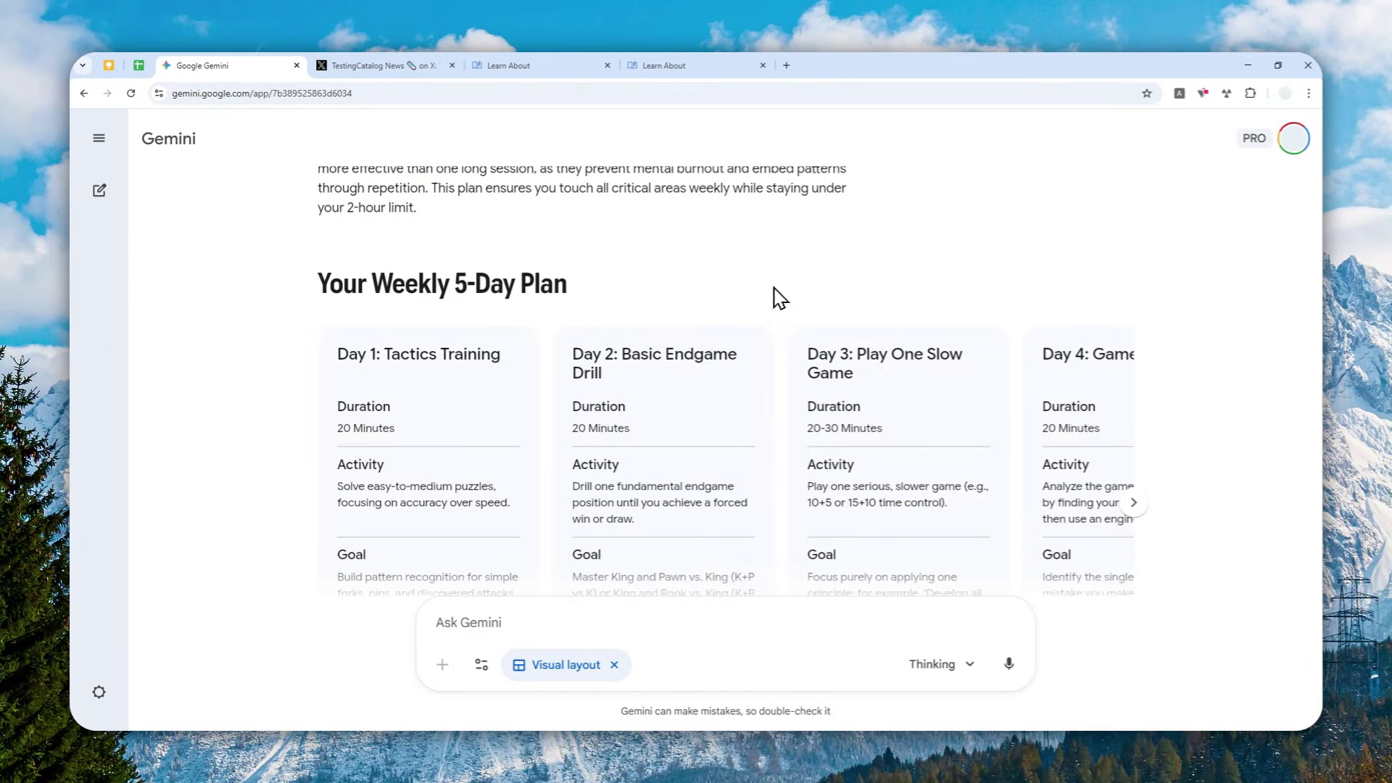
pyautogui.scroll(-15, 1112, 280)
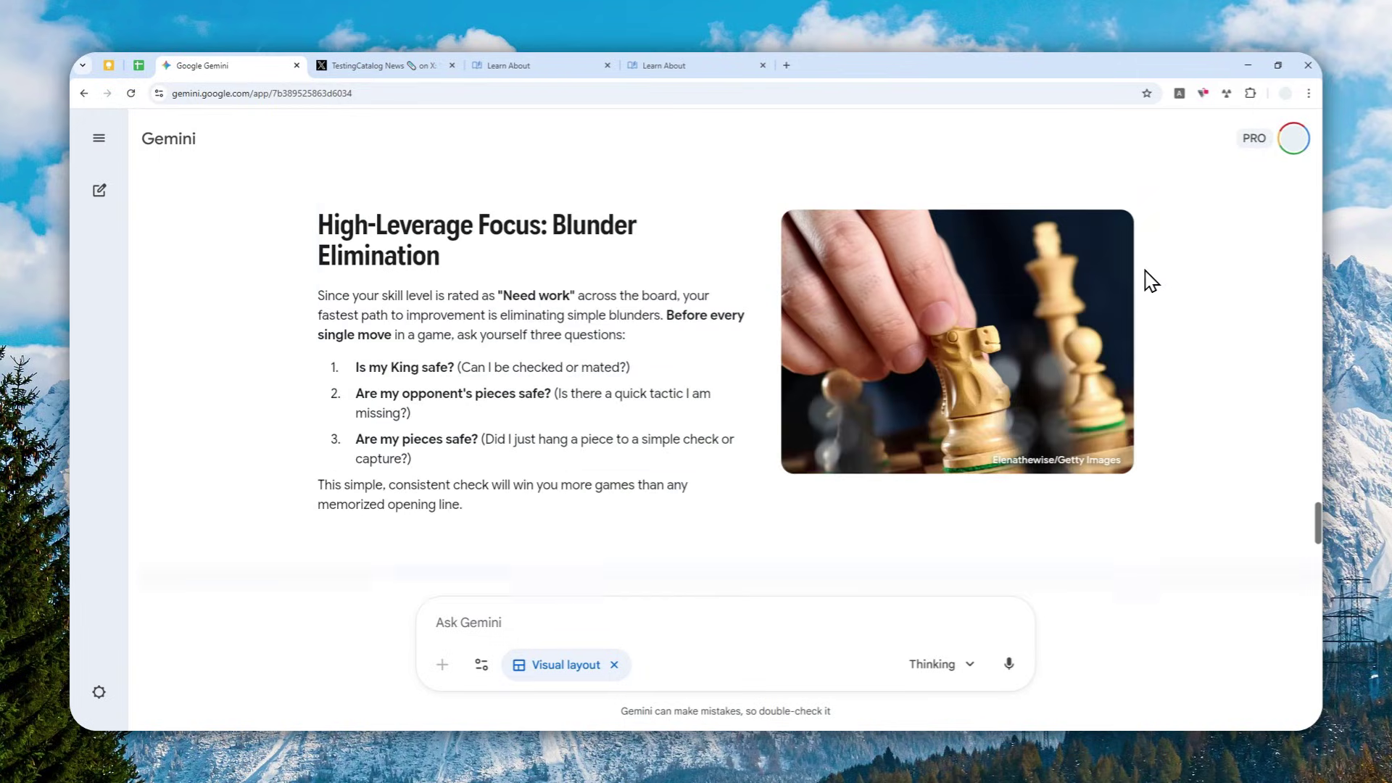
pyautogui.scroll(-2, 1160, 294)
pyautogui.scroll(-3, 1145, 302)
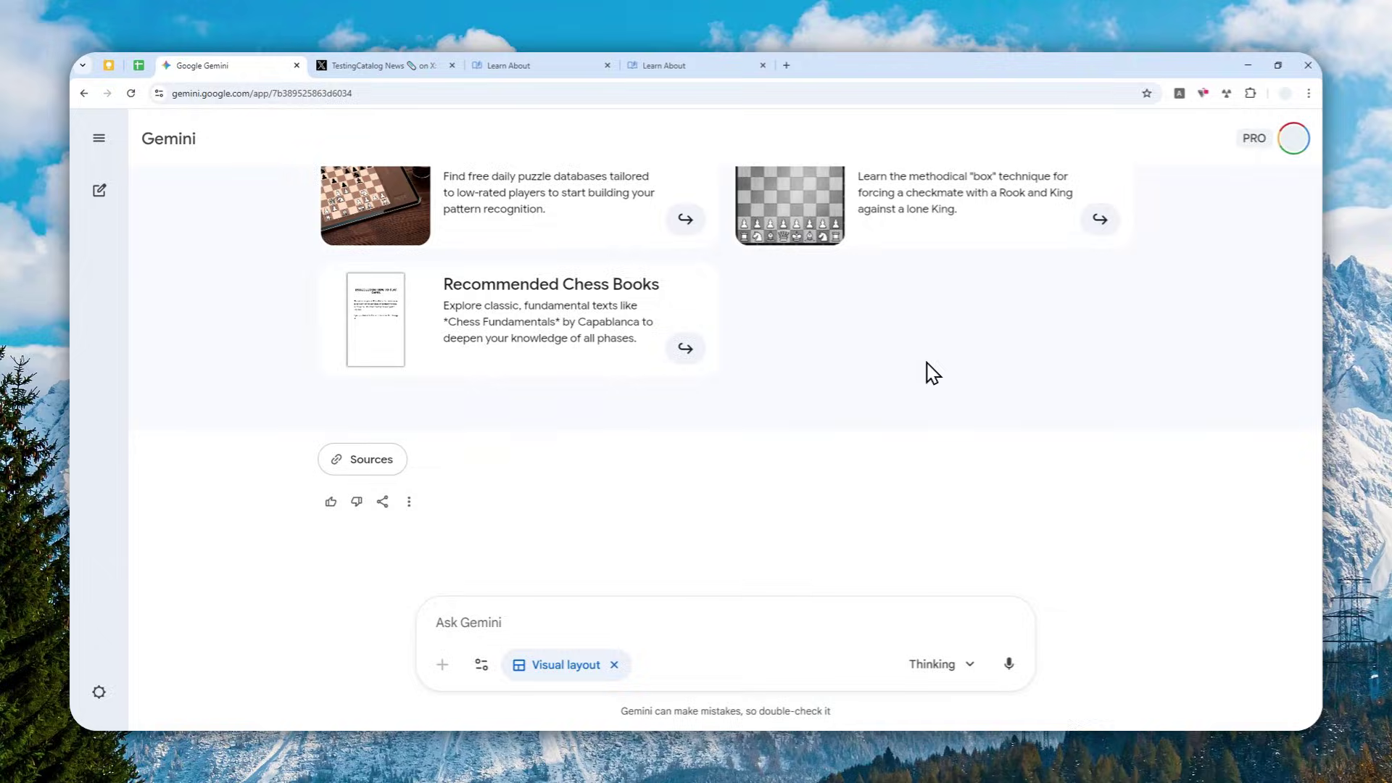
pyautogui.scroll(3, 892, 370)
# Step: Load Gemini in a new browser tab and decline the Nano Banana Pro promotion
pyautogui.click(785, 65)
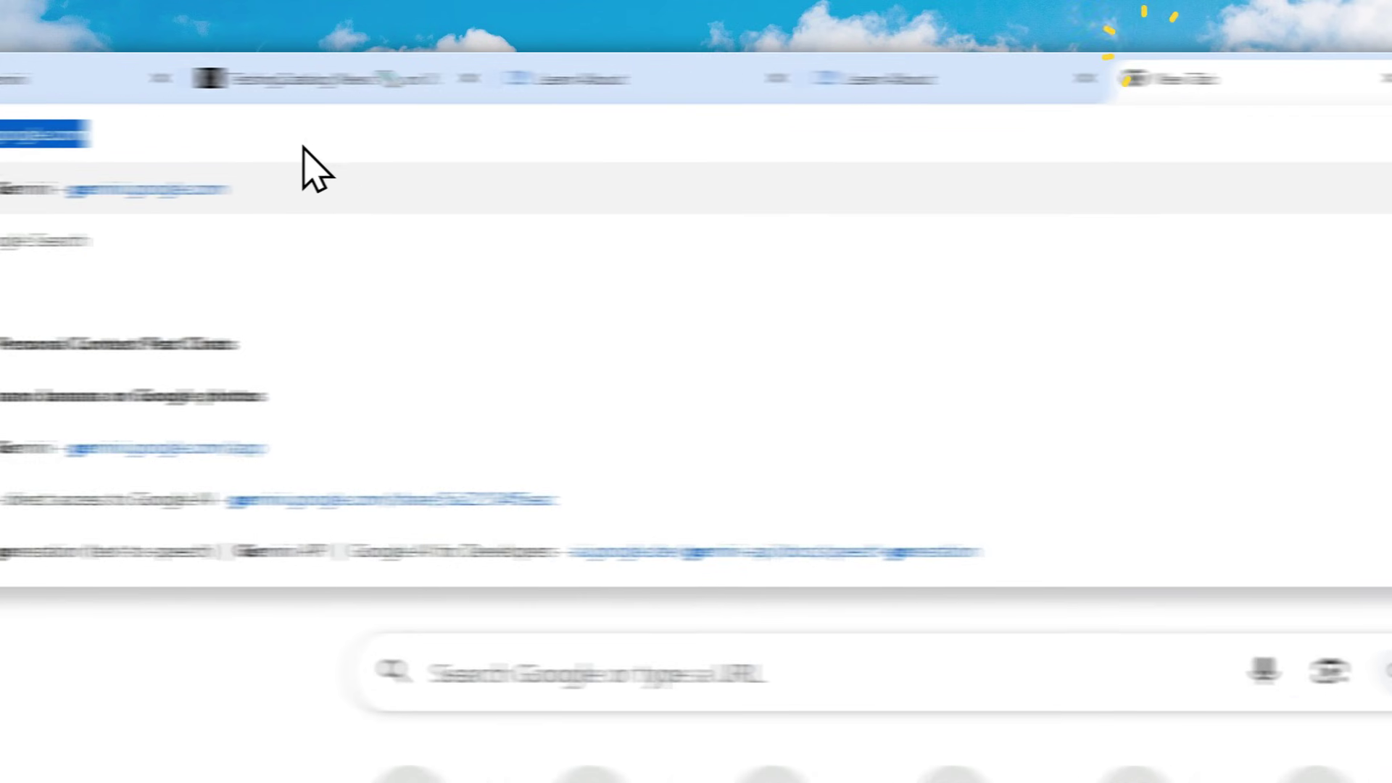
pyautogui.click(68, 185)
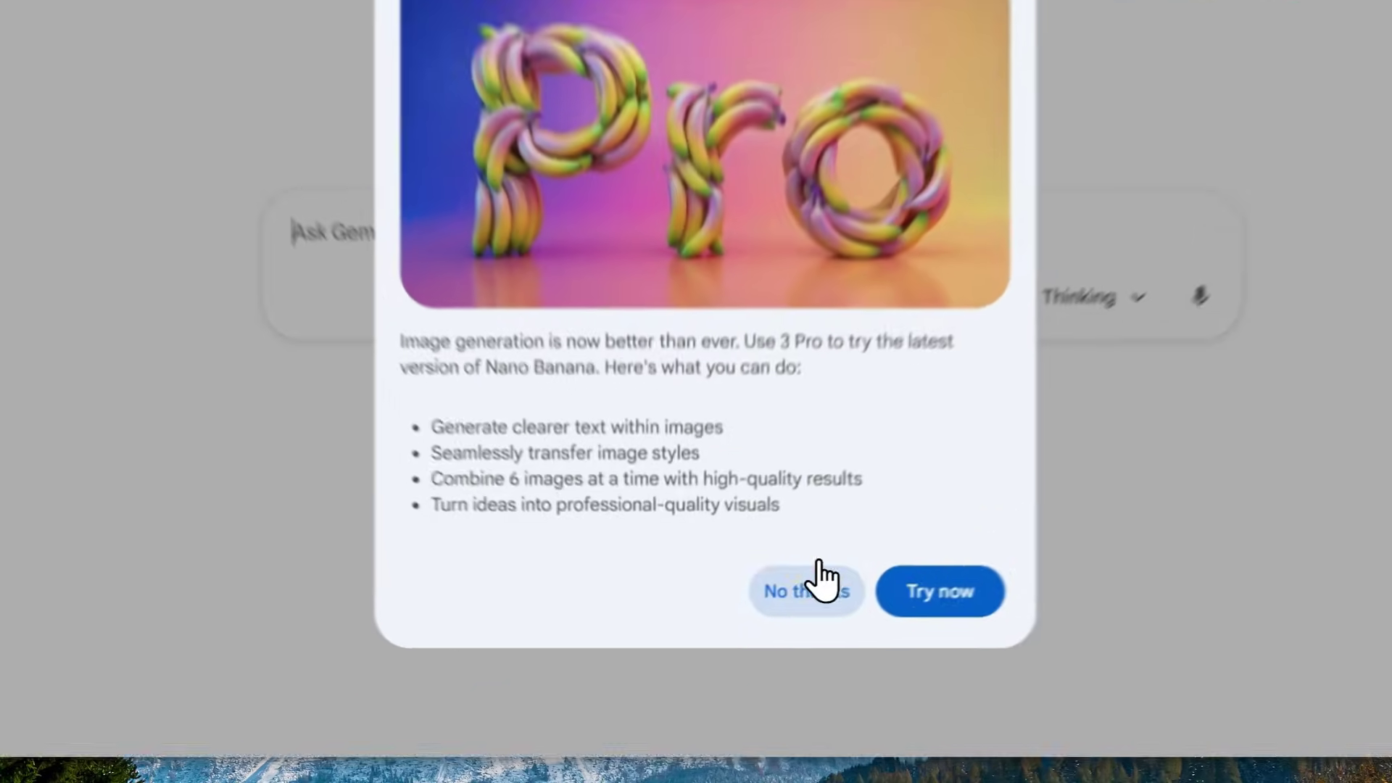
pyautogui.click(759, 626)
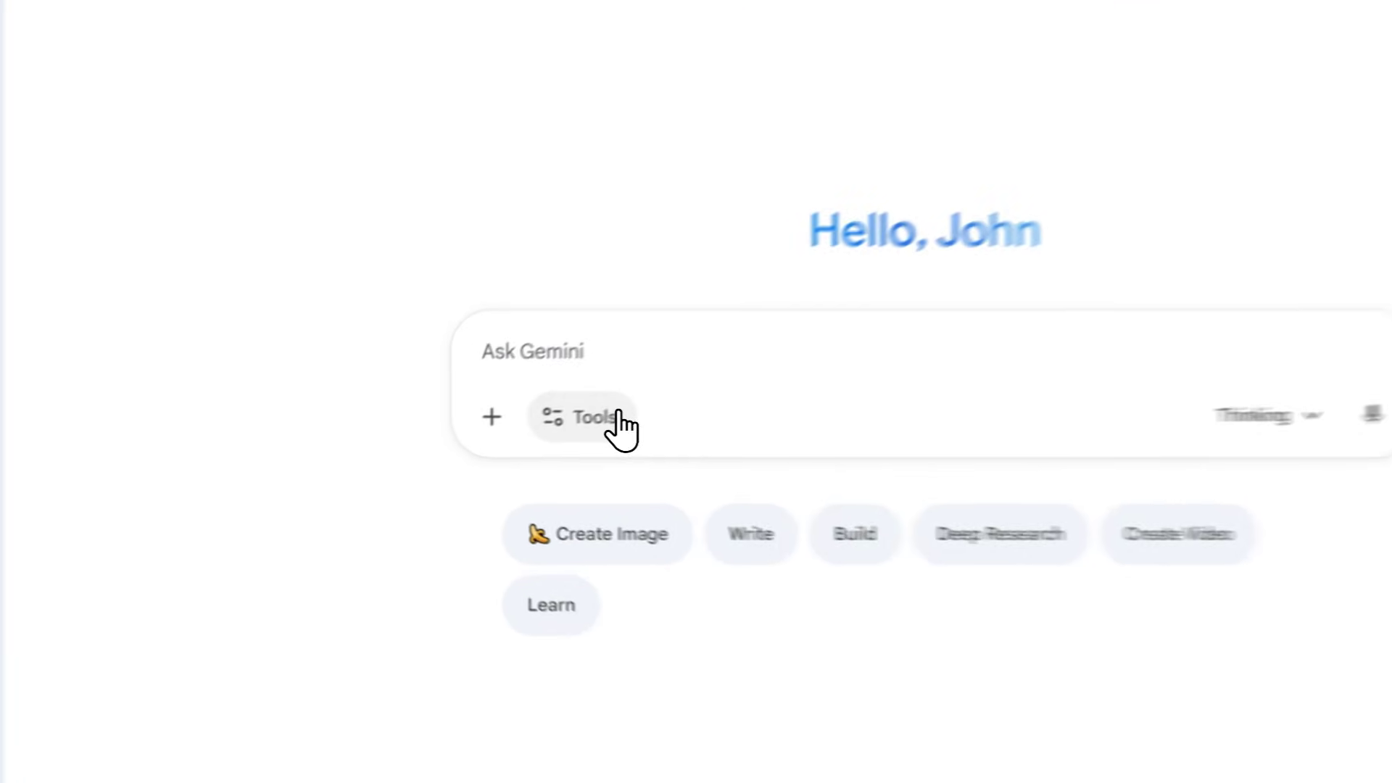
# Step: Turn on the Visual layout tool and paste in the Singapore holiday plan request
pyautogui.click(518, 442)
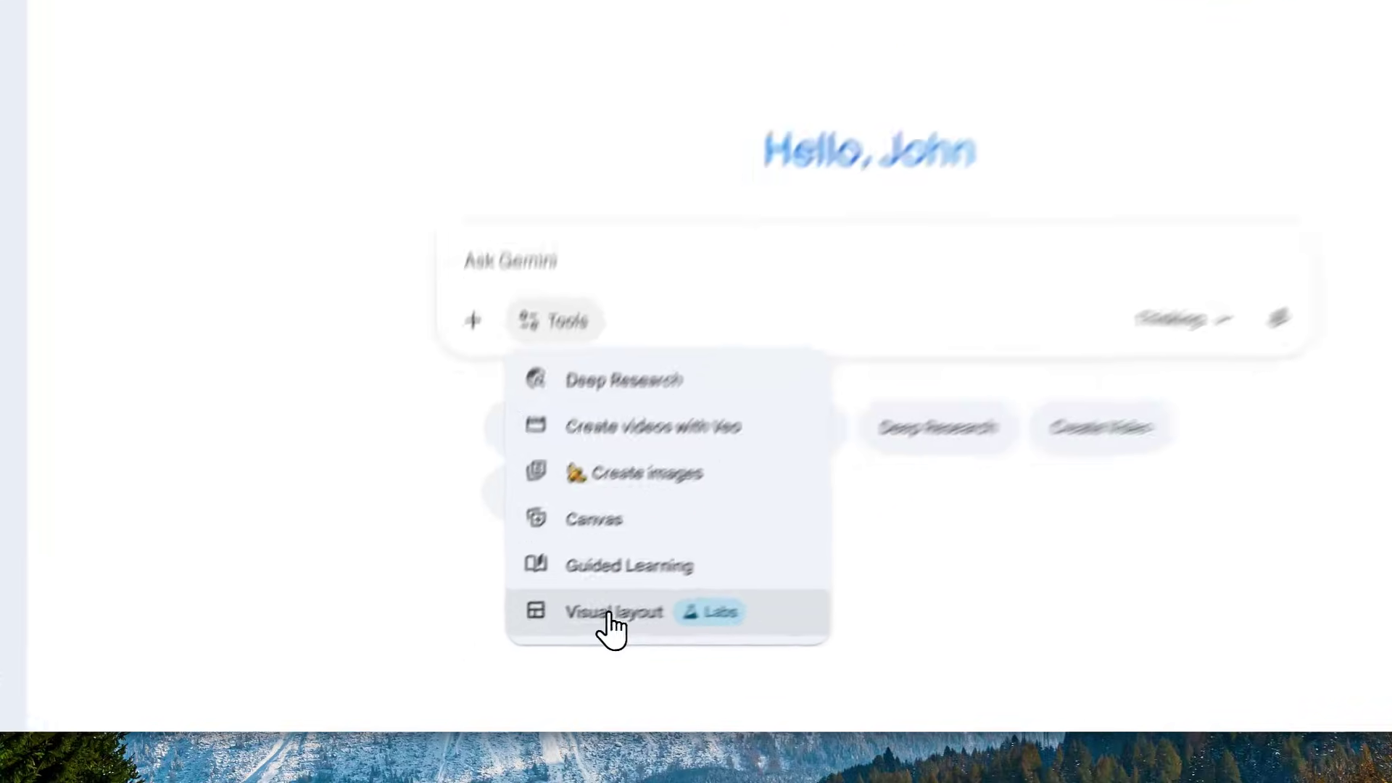
pyautogui.click(538, 648)
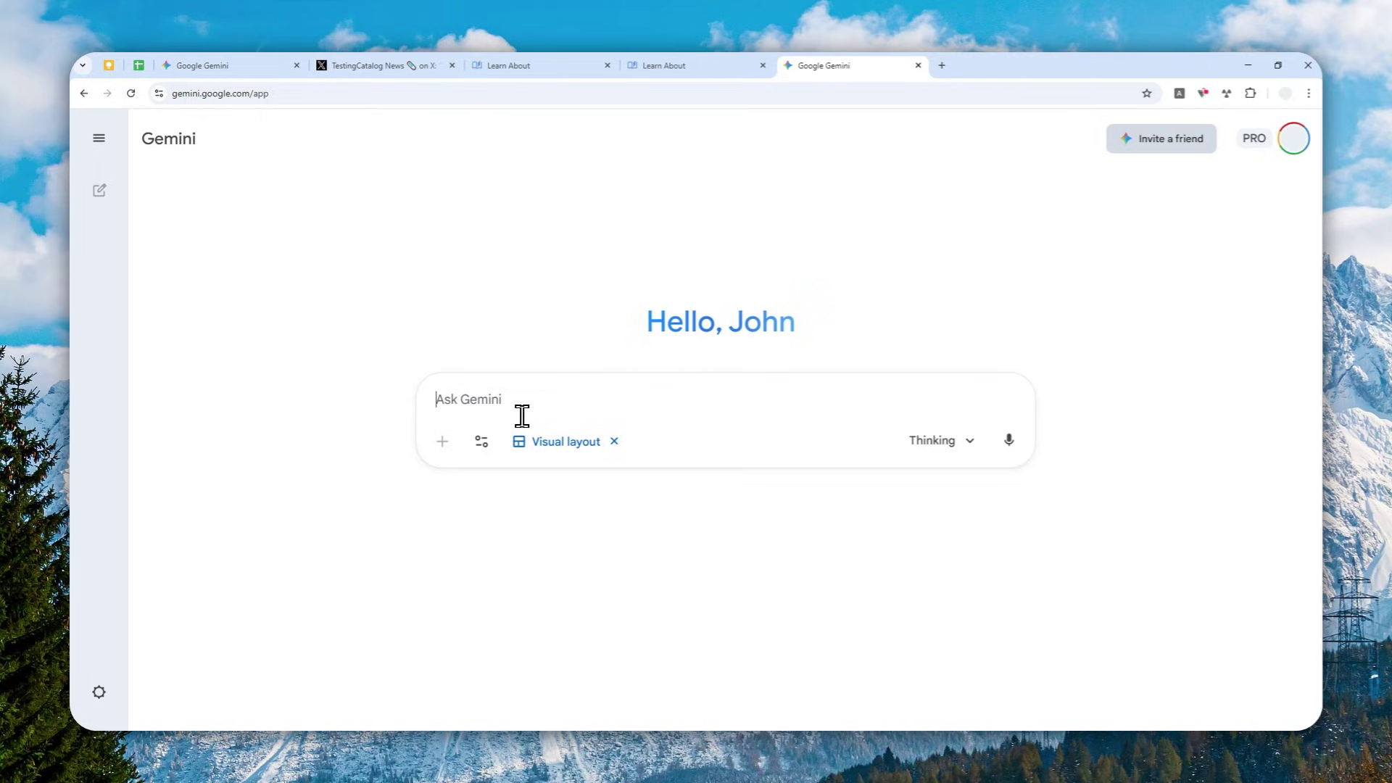
pyautogui.write("Give me a plan of my holiday in let's say Singapore.")
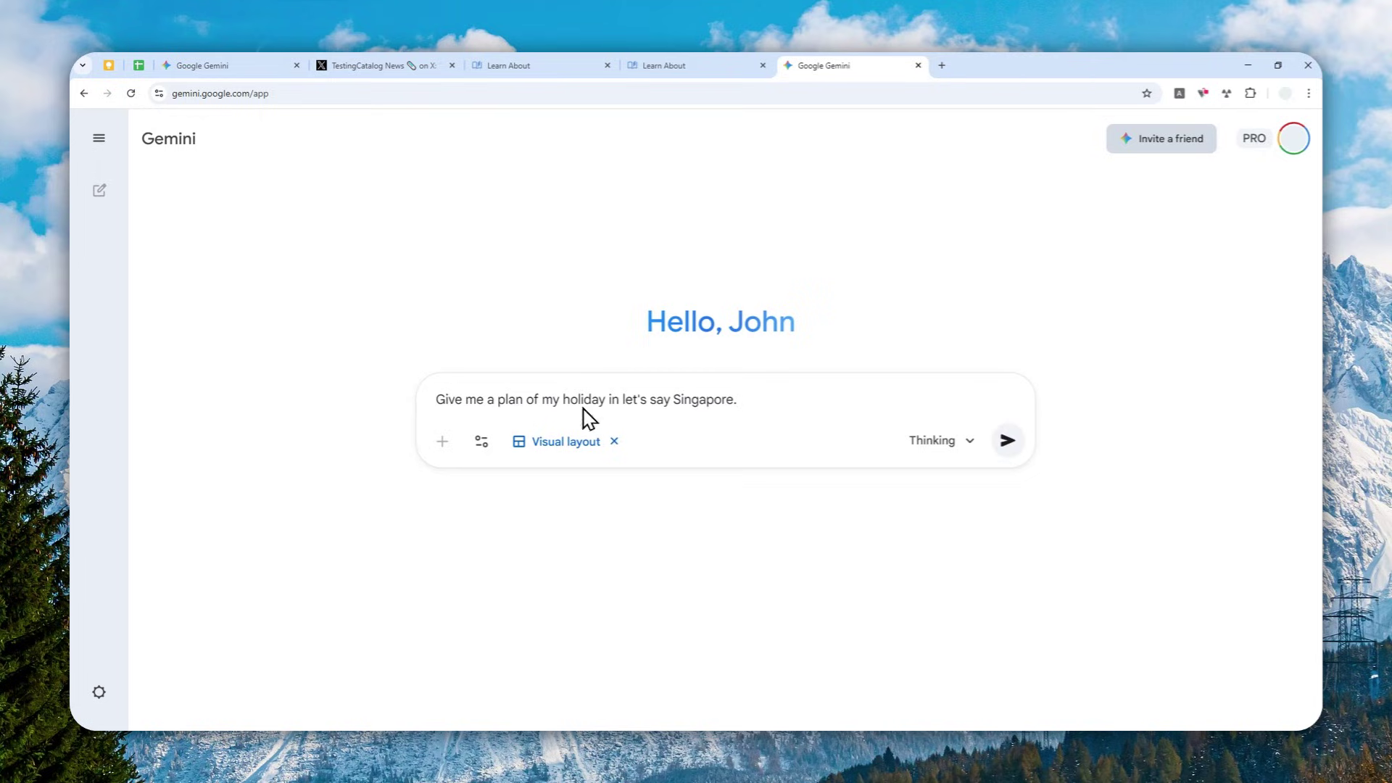
pyautogui.click(919, 442)
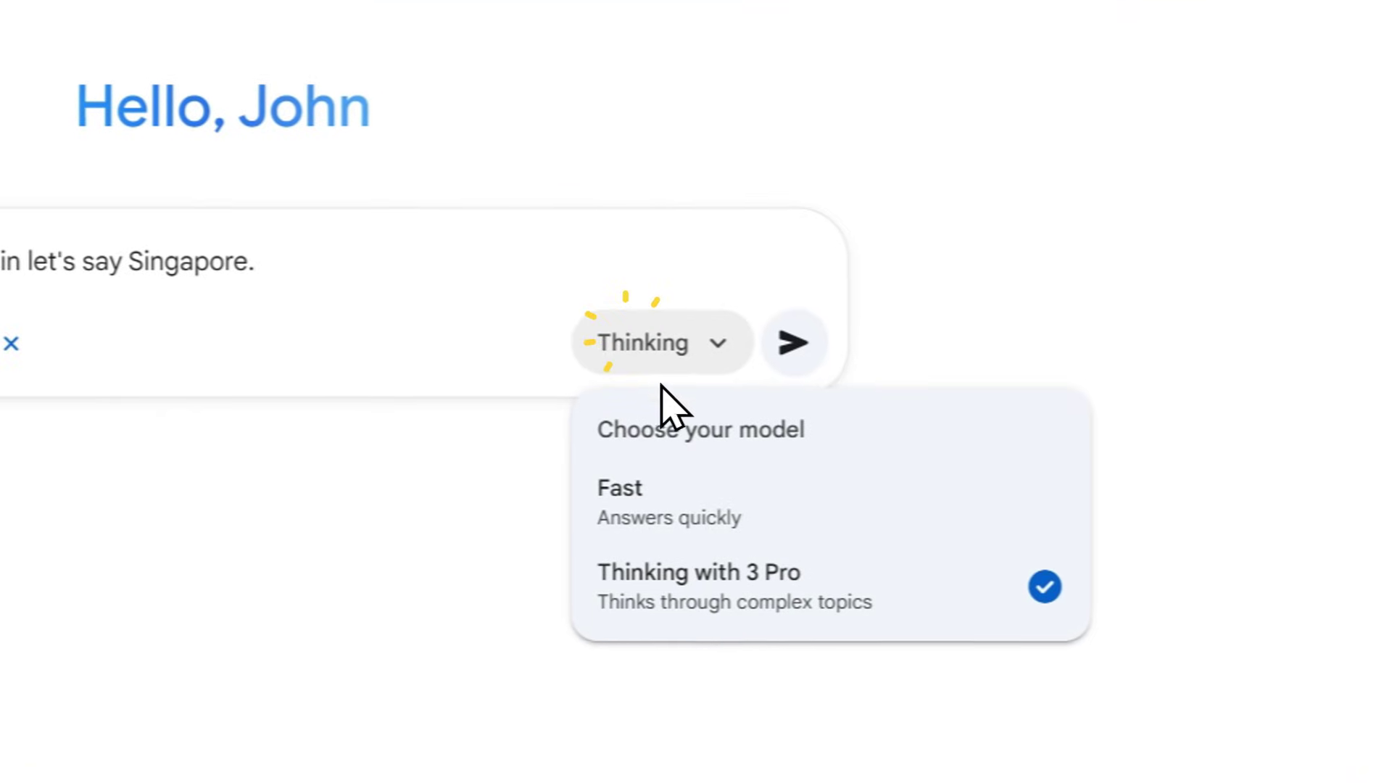
# Step: Send the Singapore prompt on the Fast model and scroll the 4-day itinerary to its preferences form
pyautogui.click(673, 493)
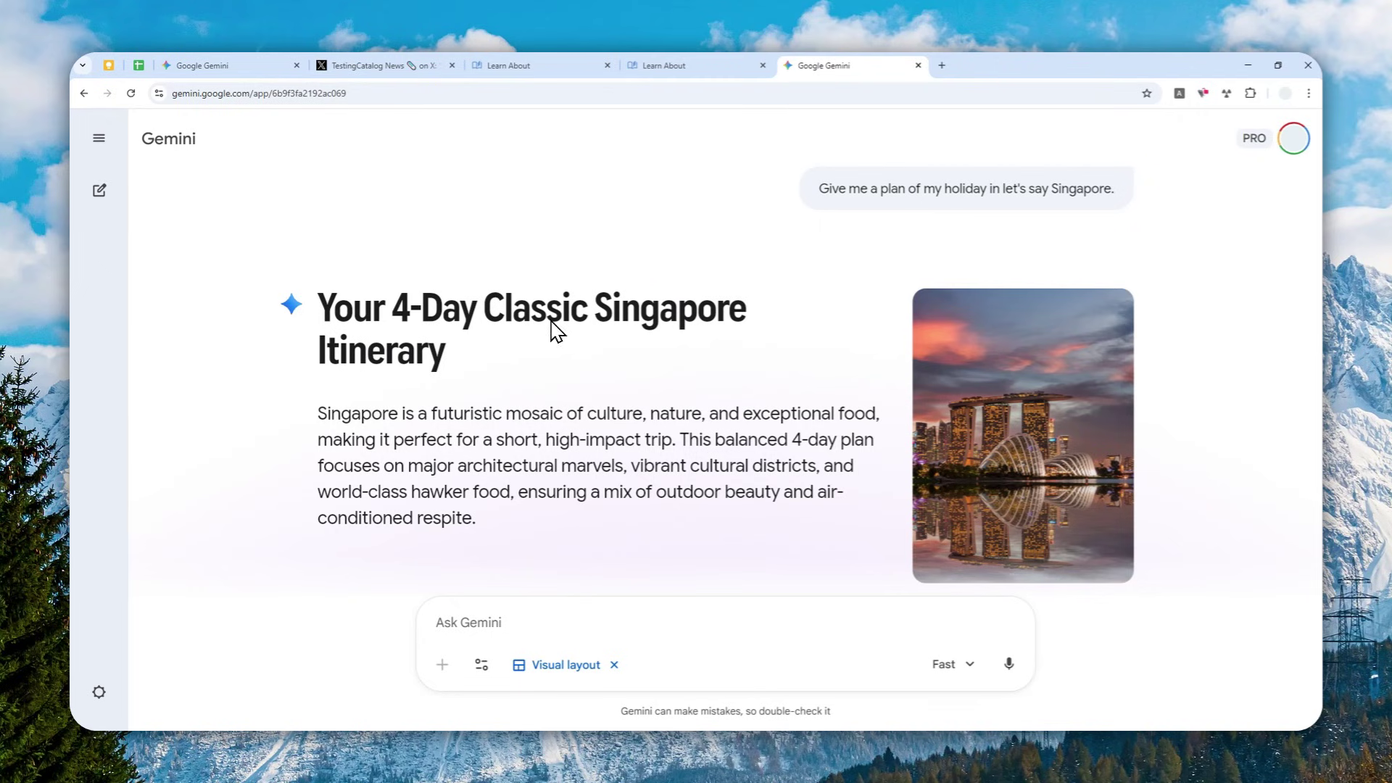
pyautogui.scroll(-6, 565, 331)
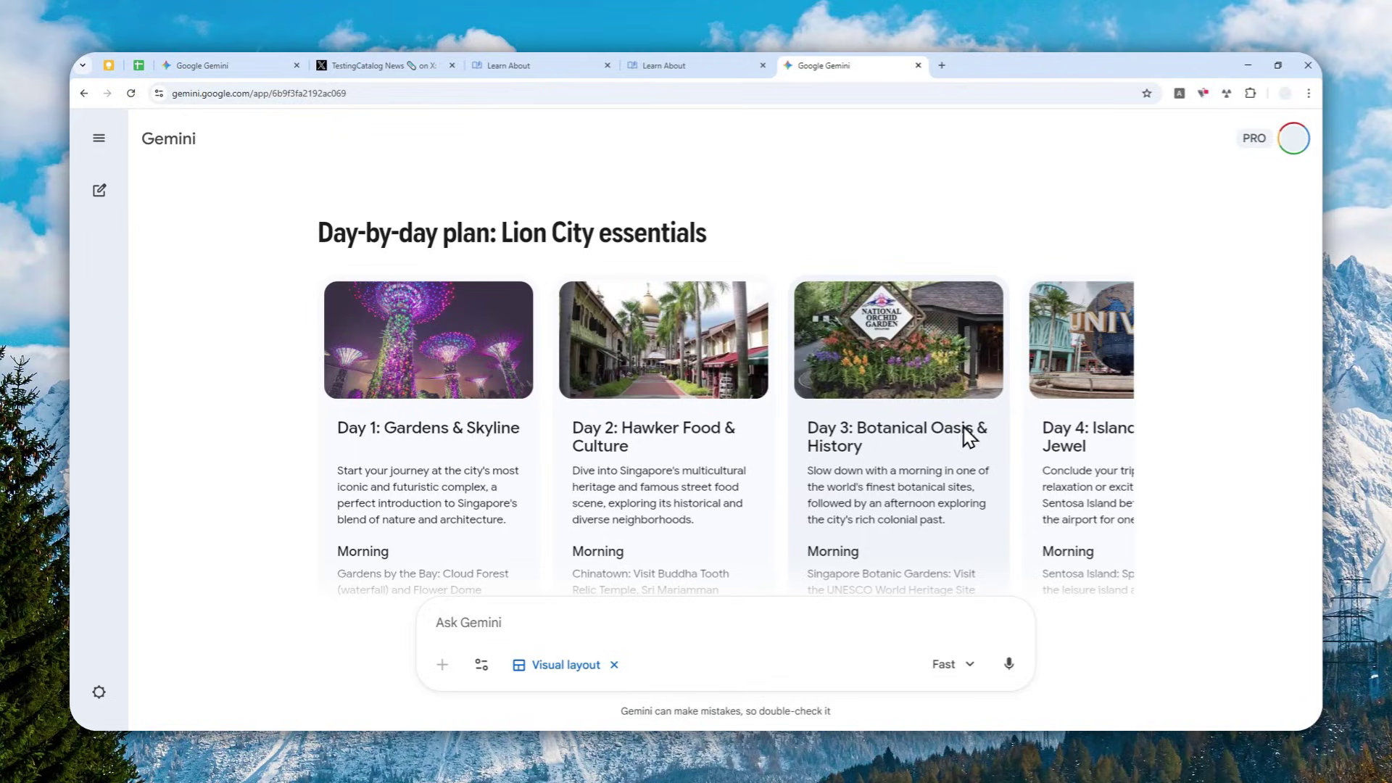
pyautogui.scroll(-9, 521, 359)
pyautogui.scroll(-6, 497, 355)
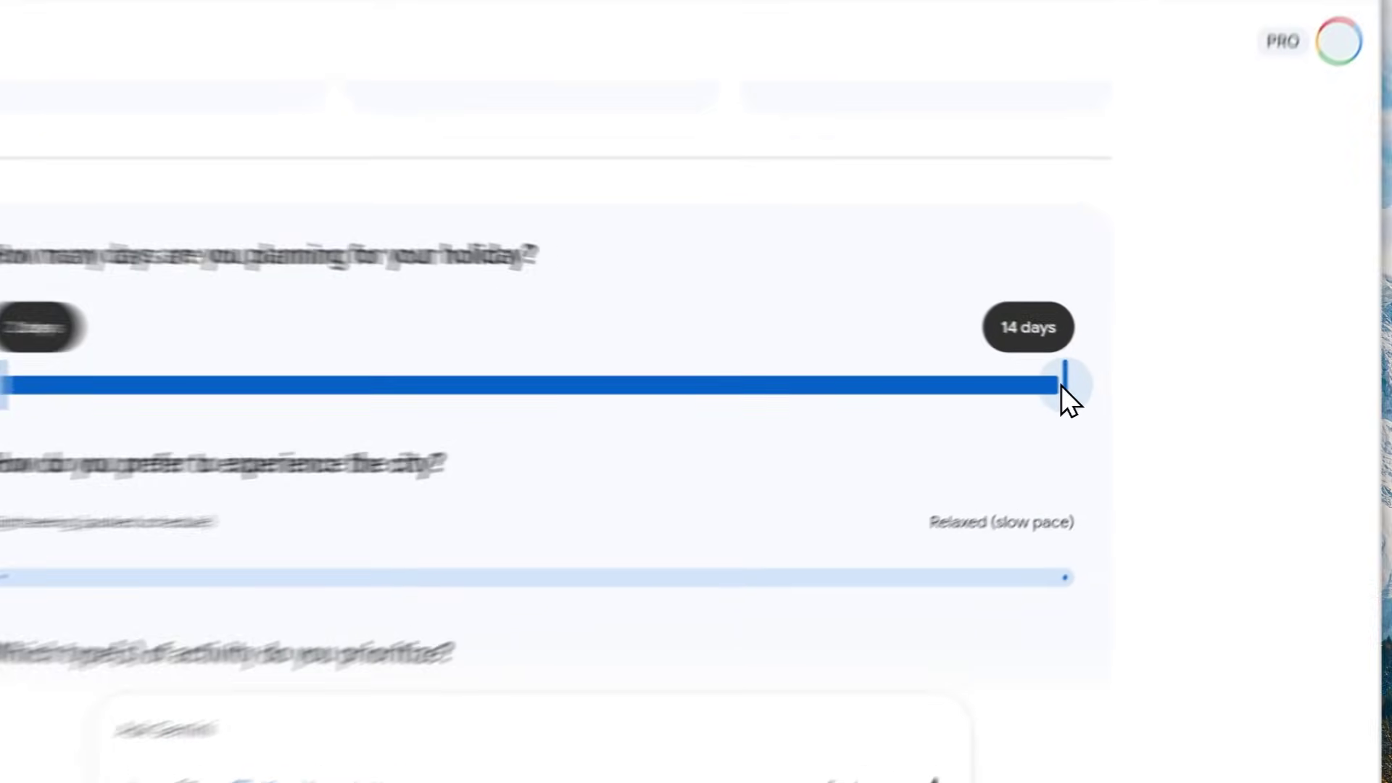
# Step: Set the trip to 5 days, slide the pace toward relaxed, tick Nature & Gardens, and submit
pyautogui.moveTo(1102, 392); pyautogui.dragTo(530, 379)
pyautogui.moveTo(328, 378); pyautogui.dragTo(345, 383)
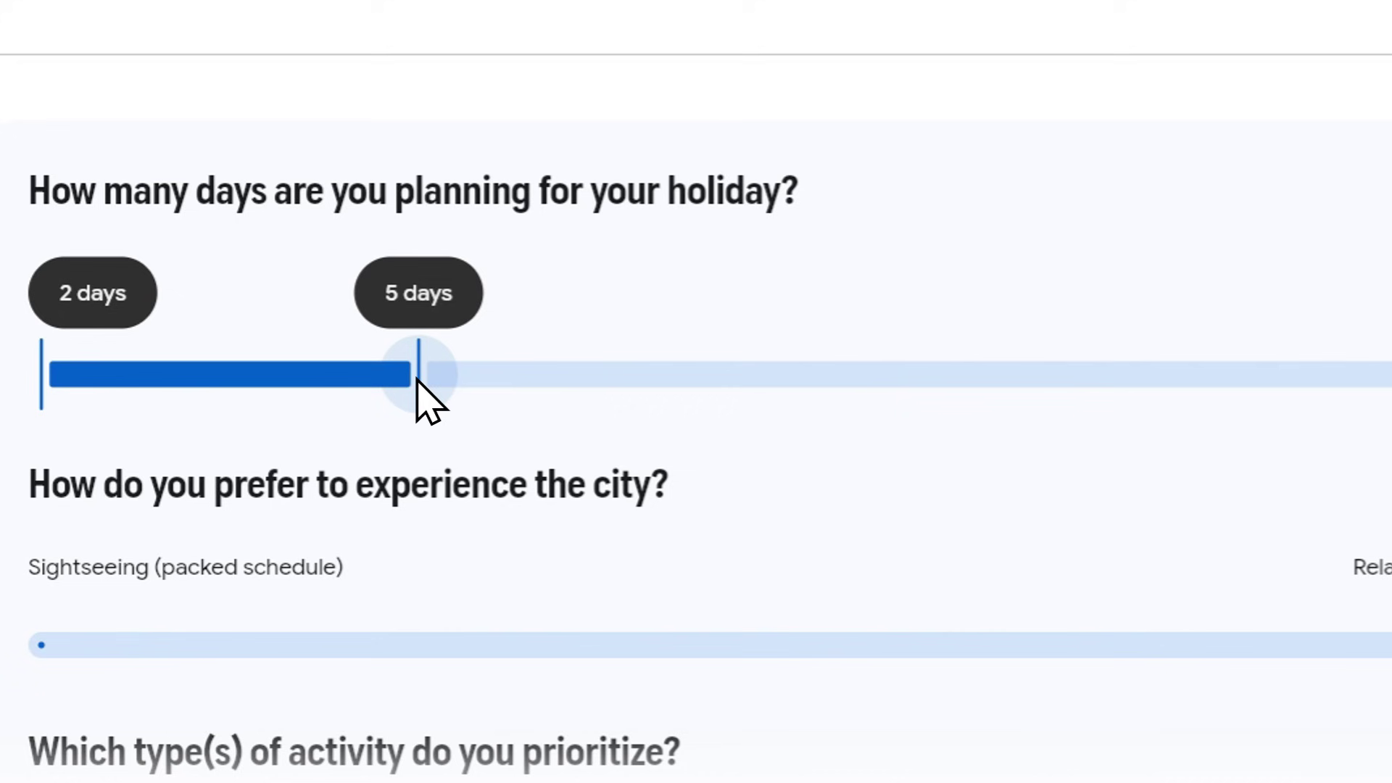
pyautogui.scroll(-2, 375, 397)
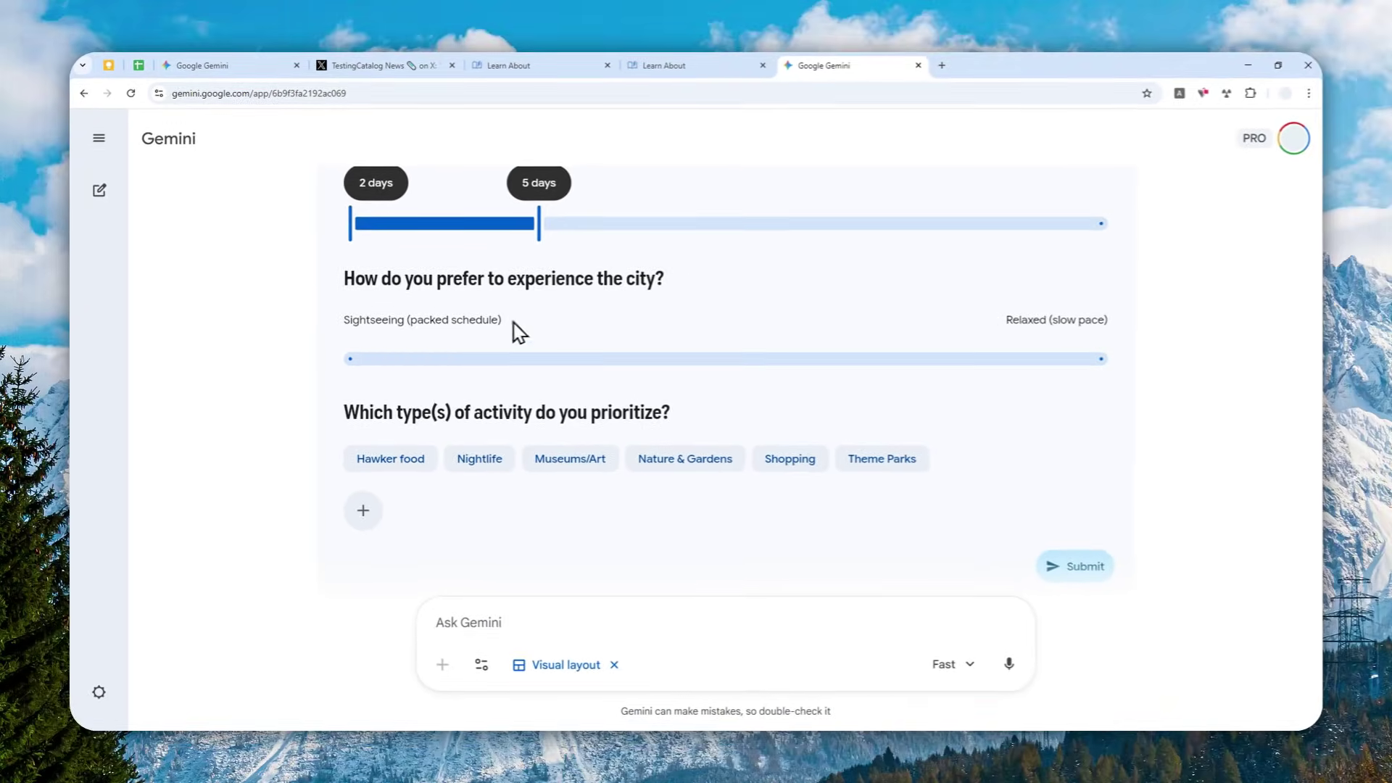
pyautogui.click(516, 360)
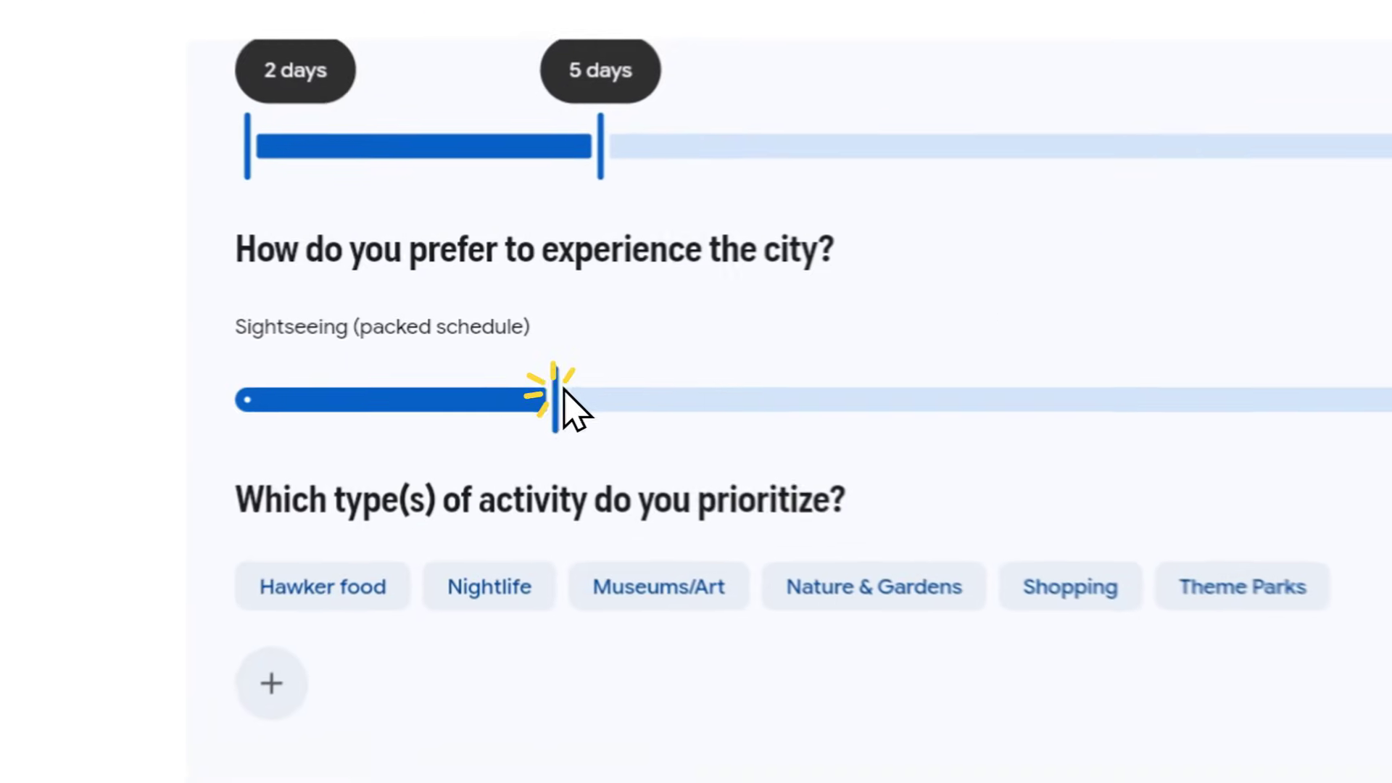
pyautogui.click(1001, 403)
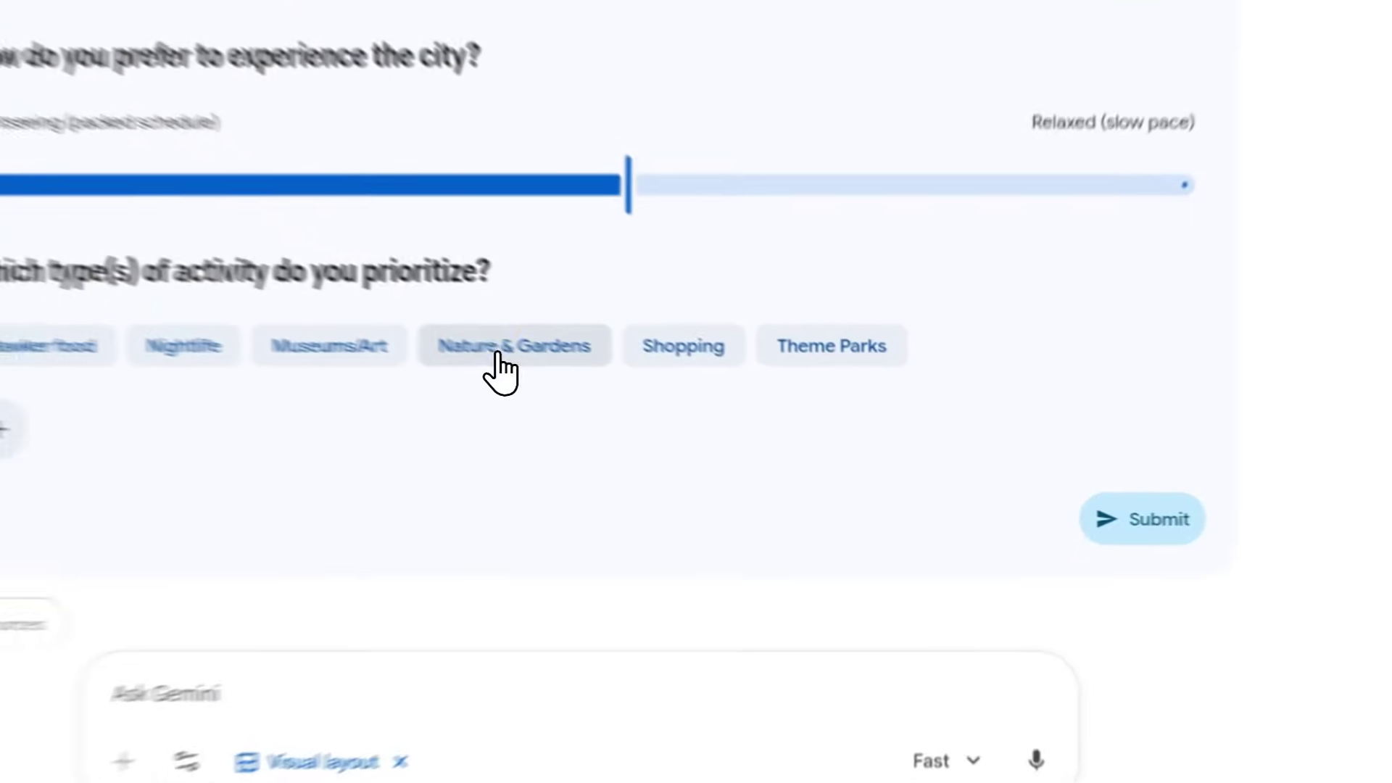
pyautogui.click(673, 410)
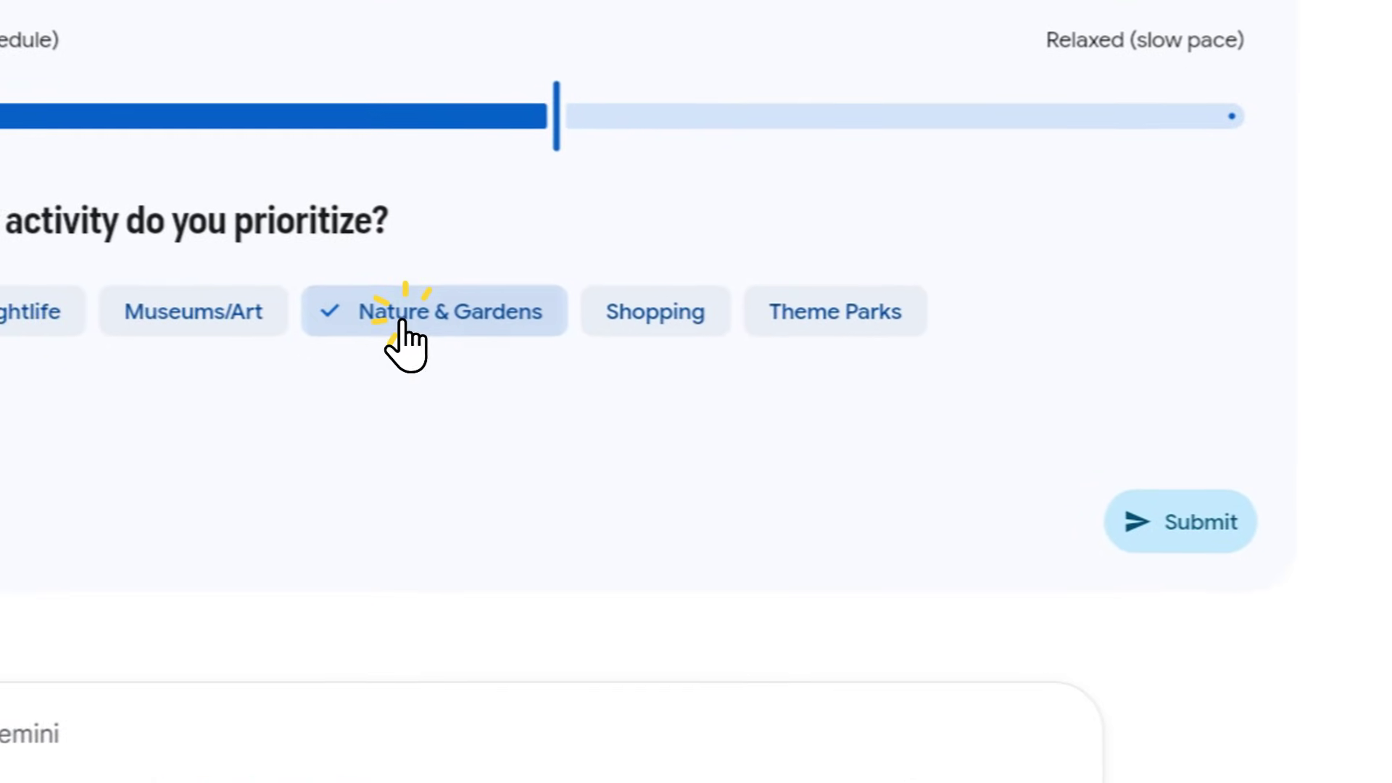
pyautogui.click(1178, 518)
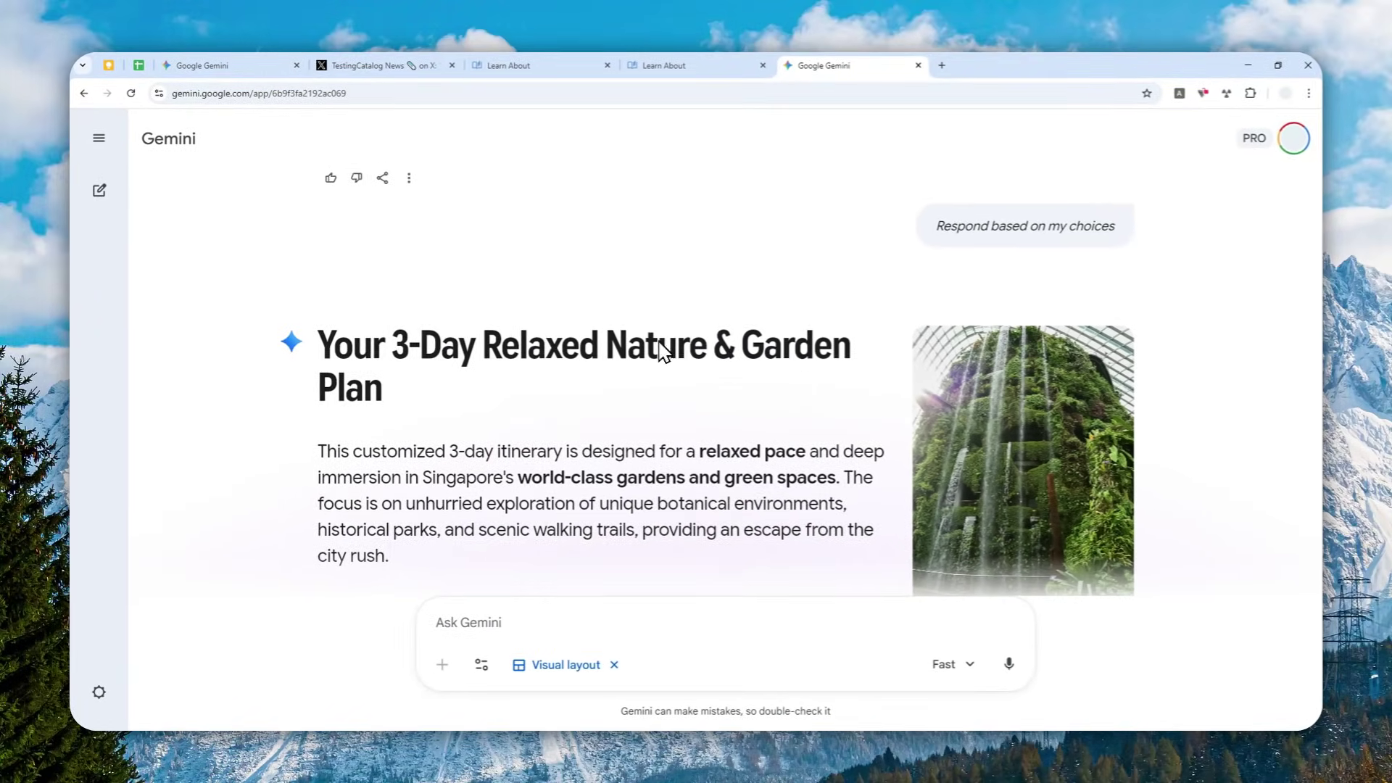
pyautogui.scroll(-4, 664, 351)
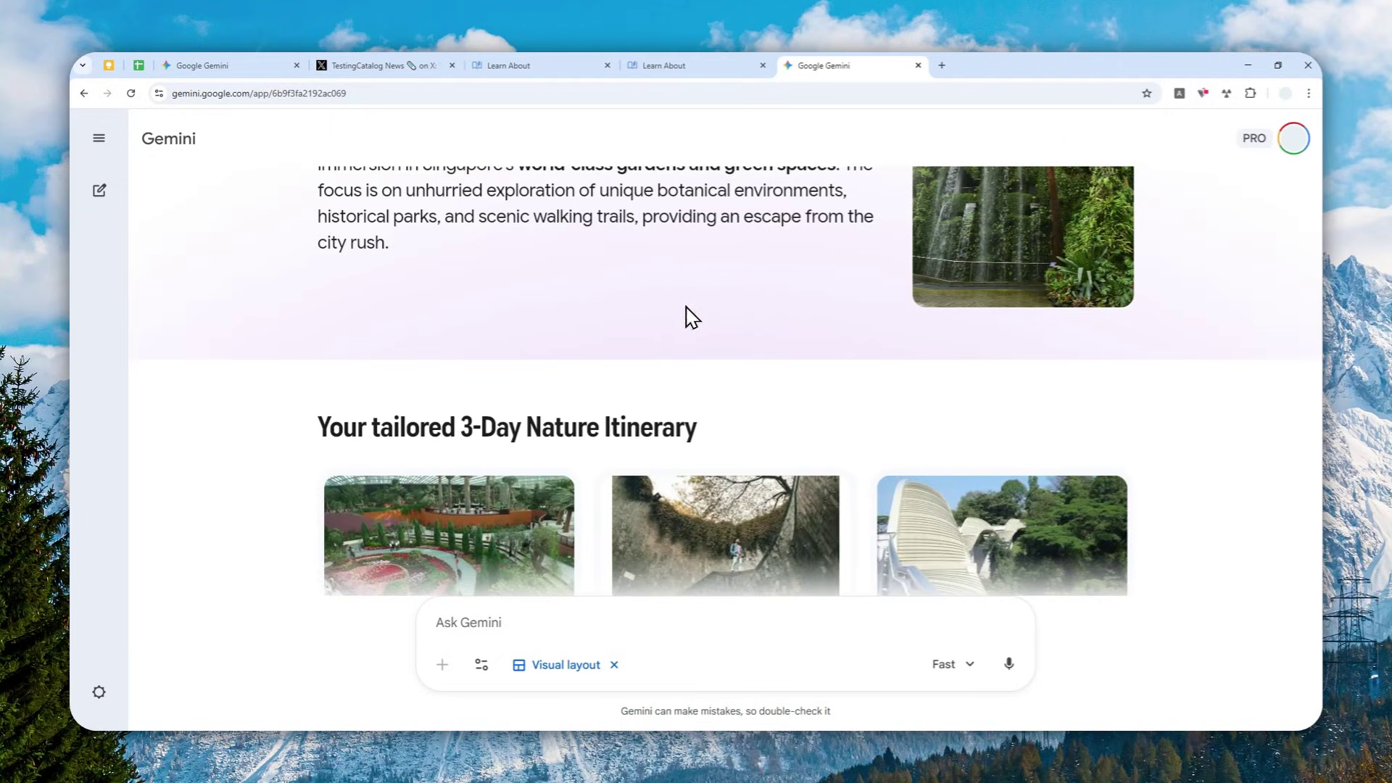
pyautogui.scroll(-1, 617, 423)
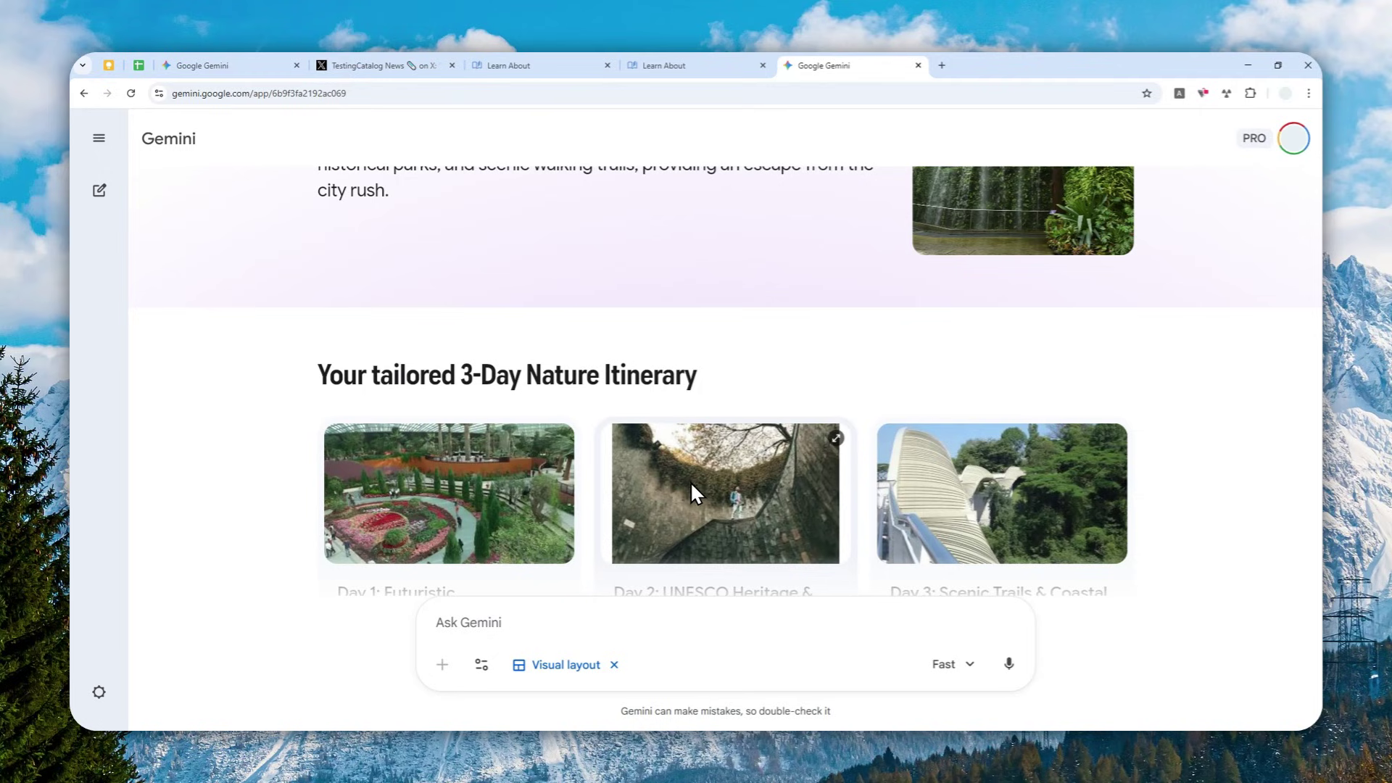
pyautogui.scroll(-4, 684, 453)
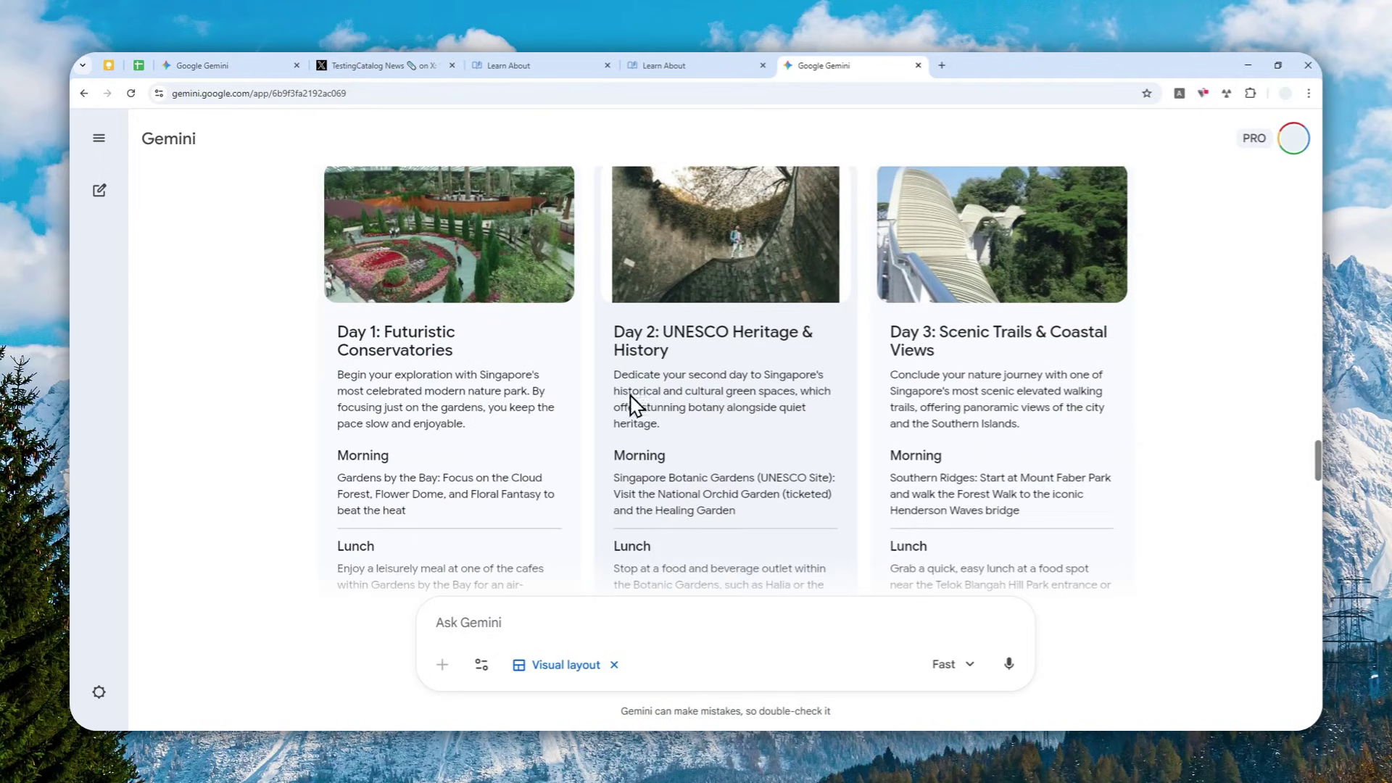
pyautogui.scroll(-5, 593, 346)
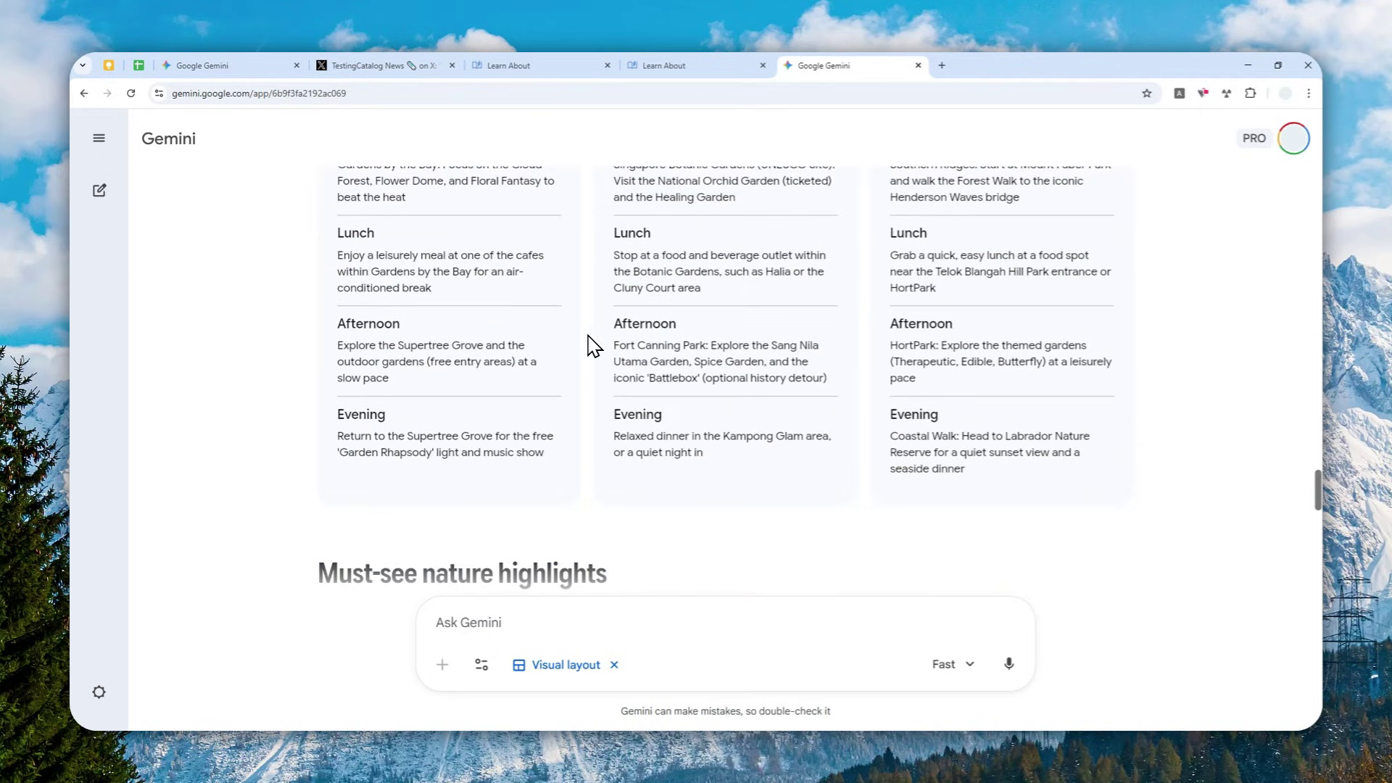
pyautogui.scroll(-4, 593, 347)
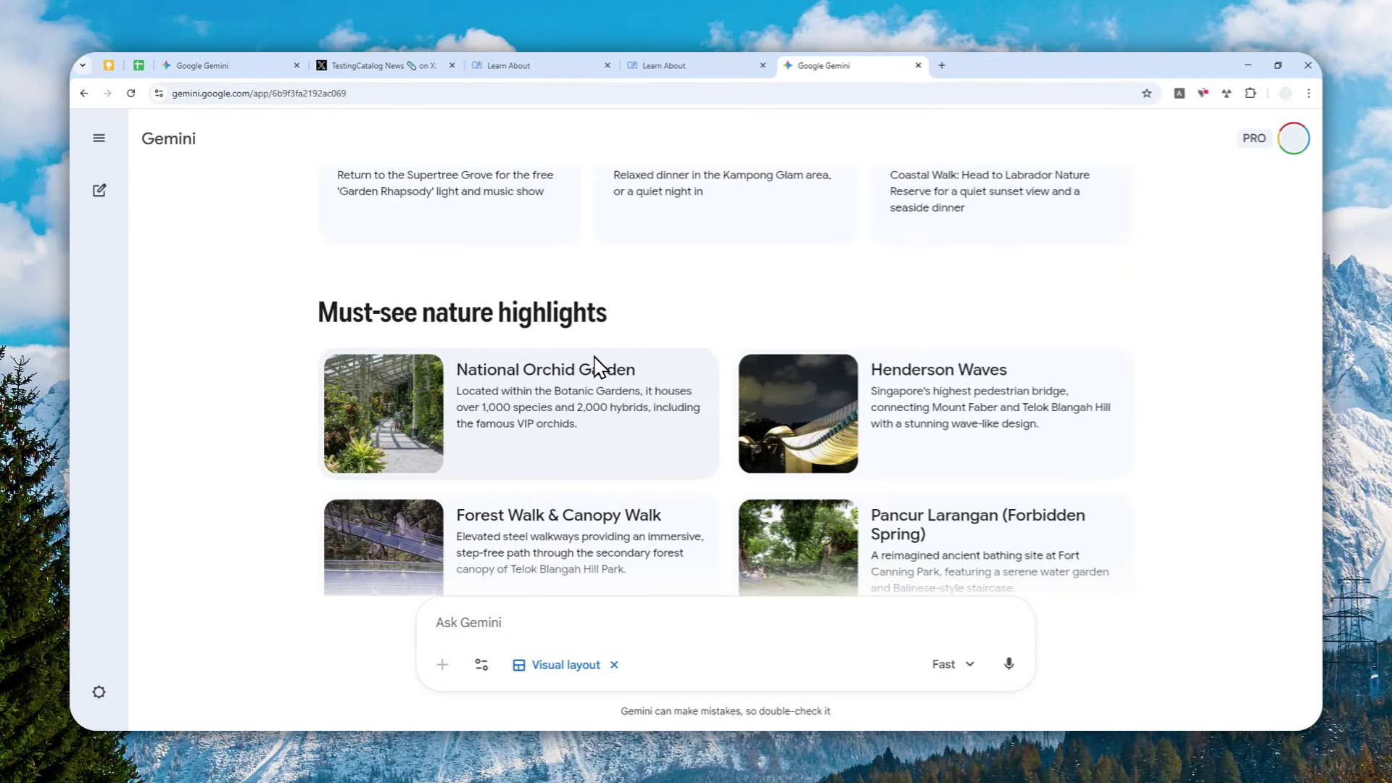
pyautogui.scroll(-3, 590, 366)
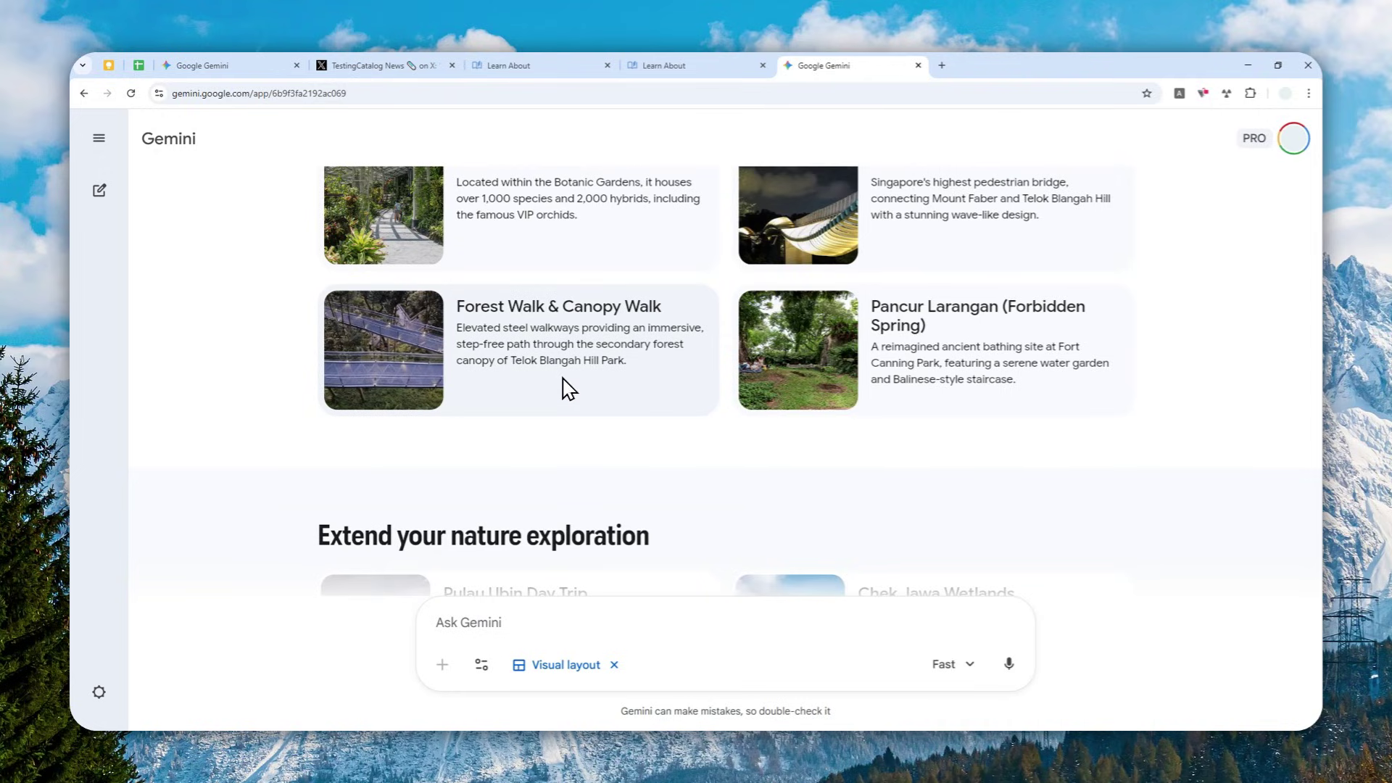
pyautogui.scroll(-4, 569, 389)
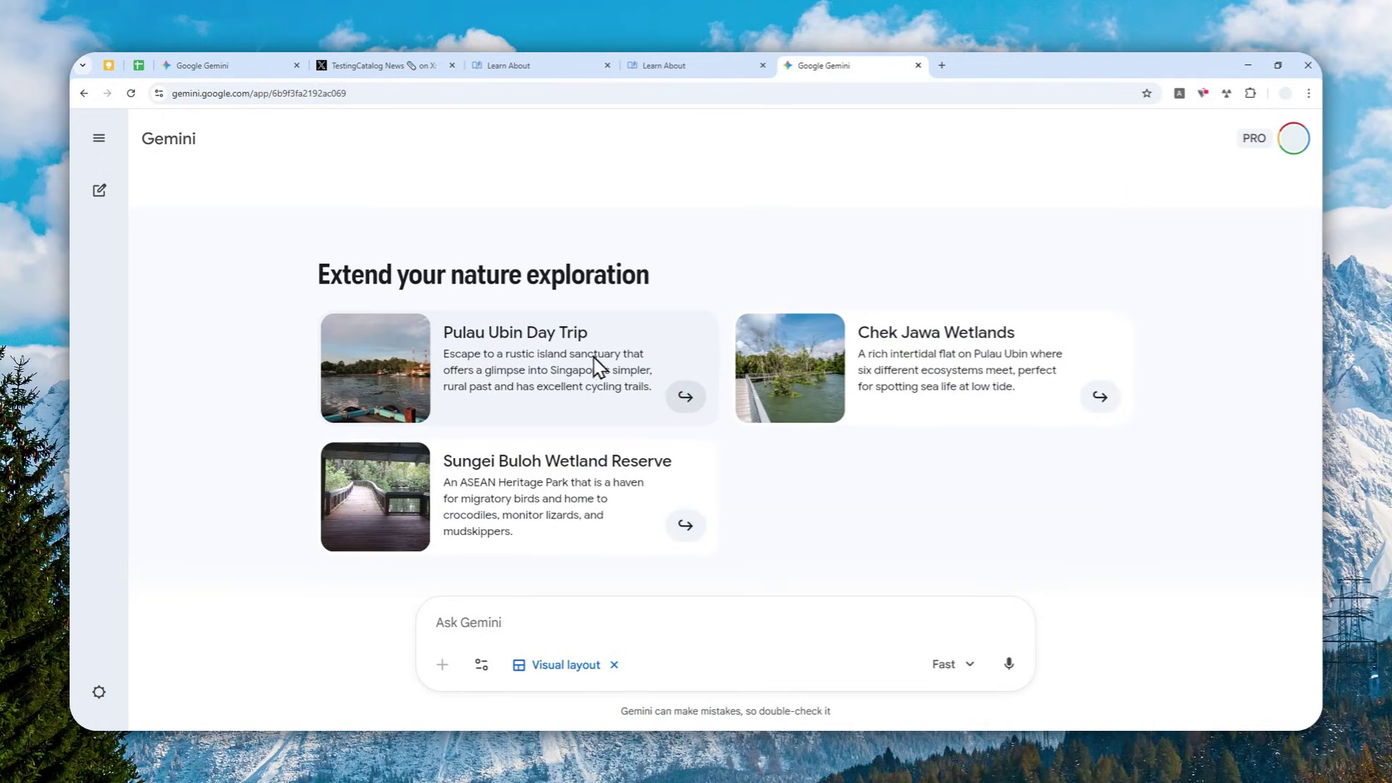
pyautogui.scroll(-2, 801, 447)
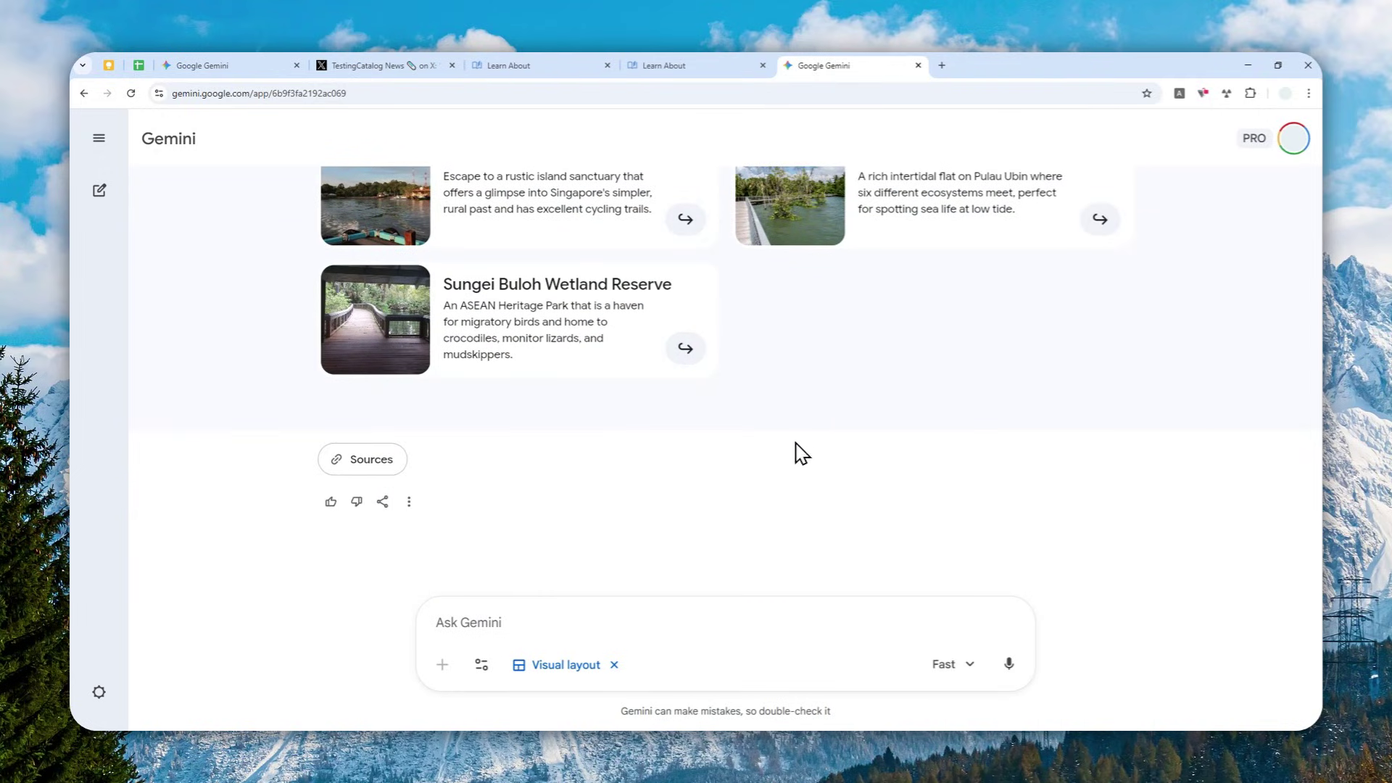
pyautogui.scroll(15, 801, 453)
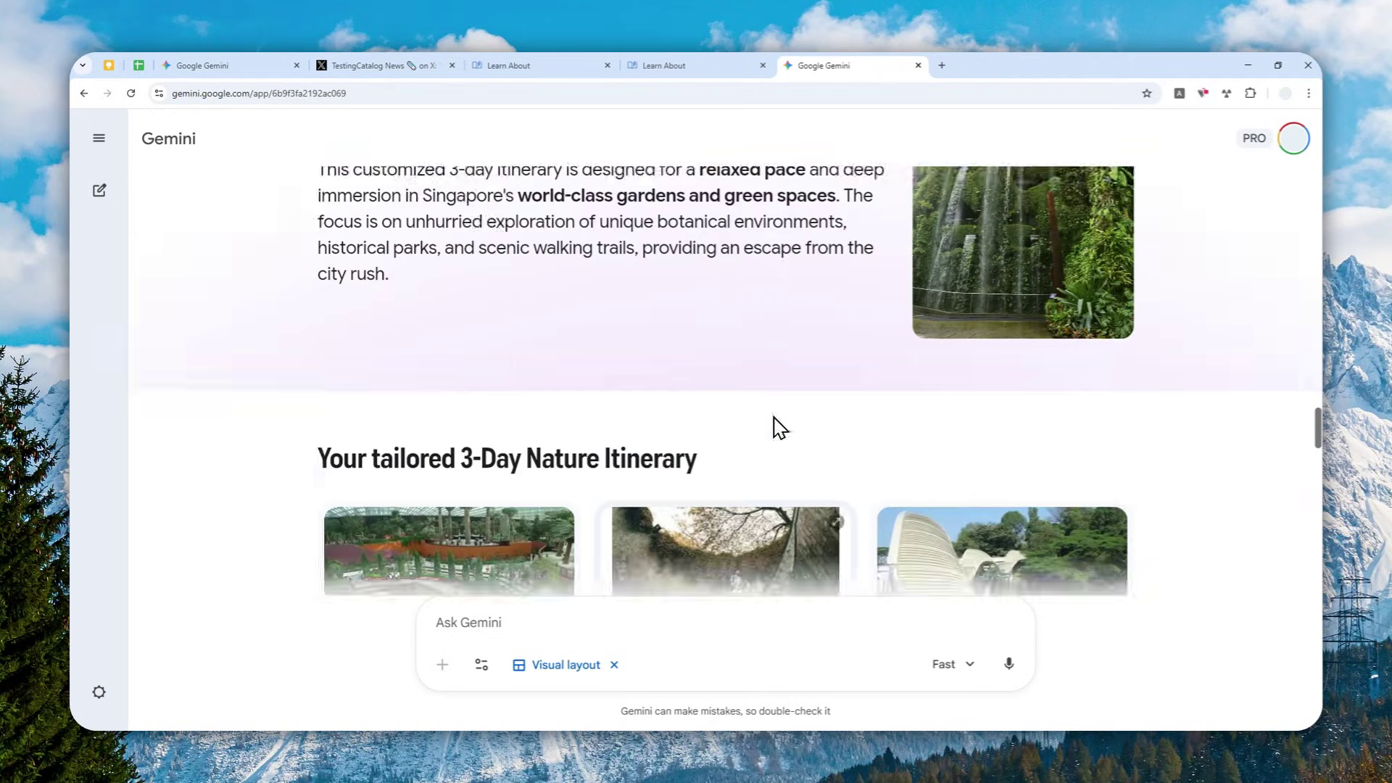
pyautogui.scroll(20, 774, 418)
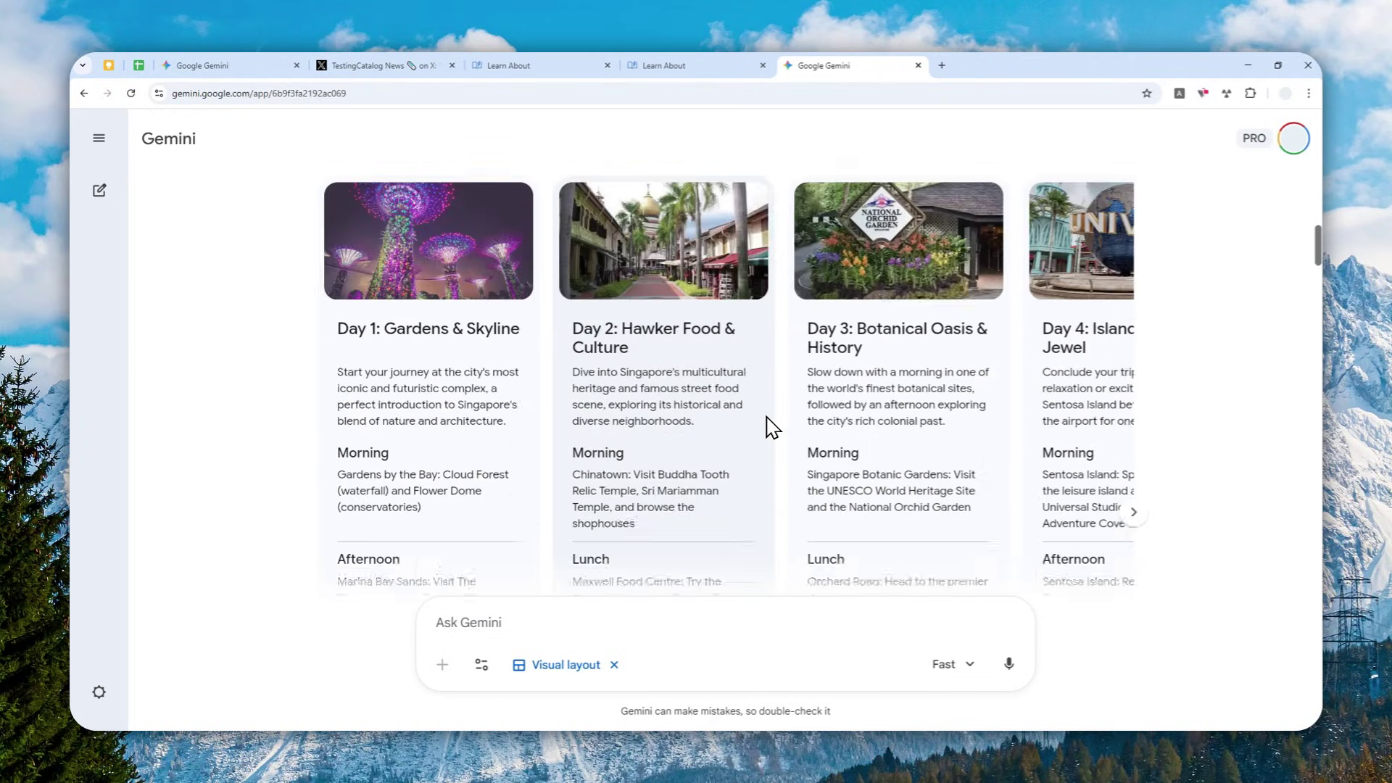
pyautogui.scroll(5, 773, 427)
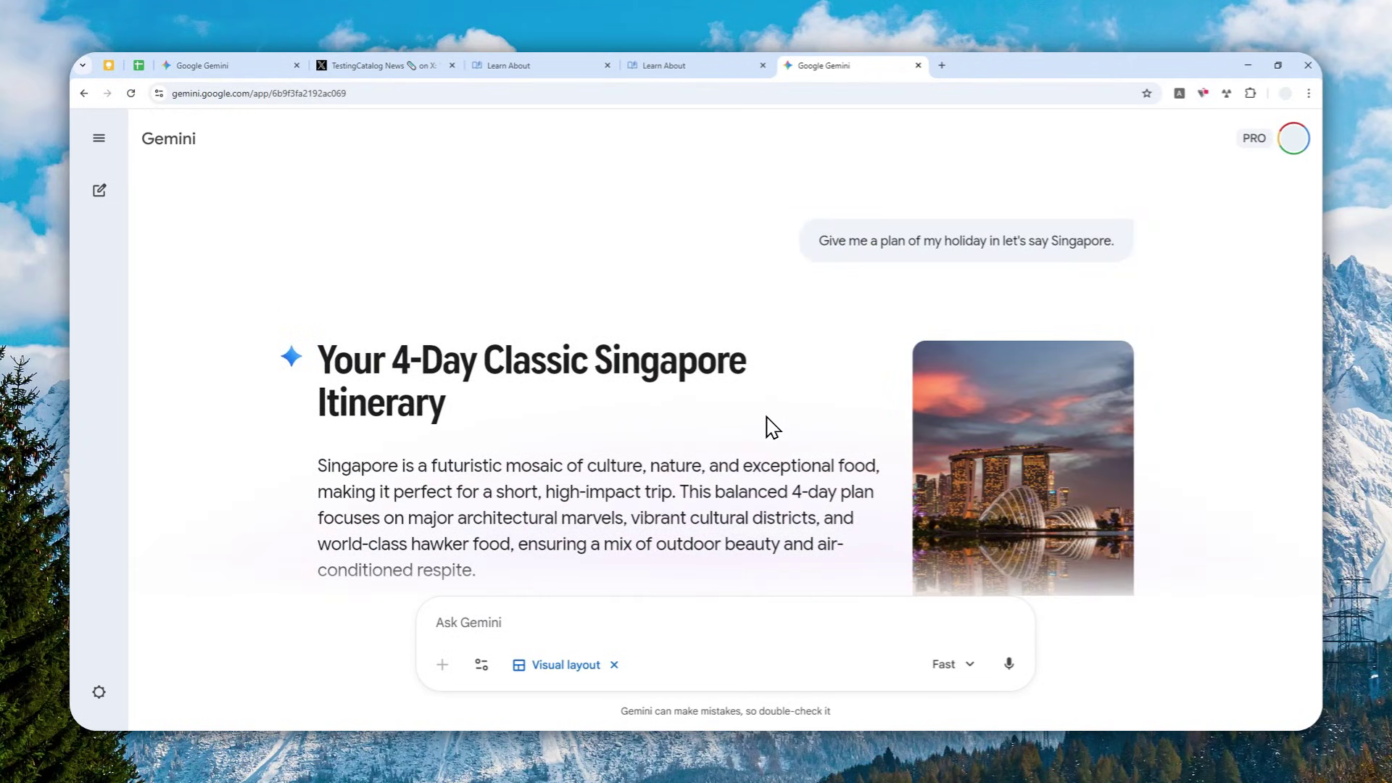